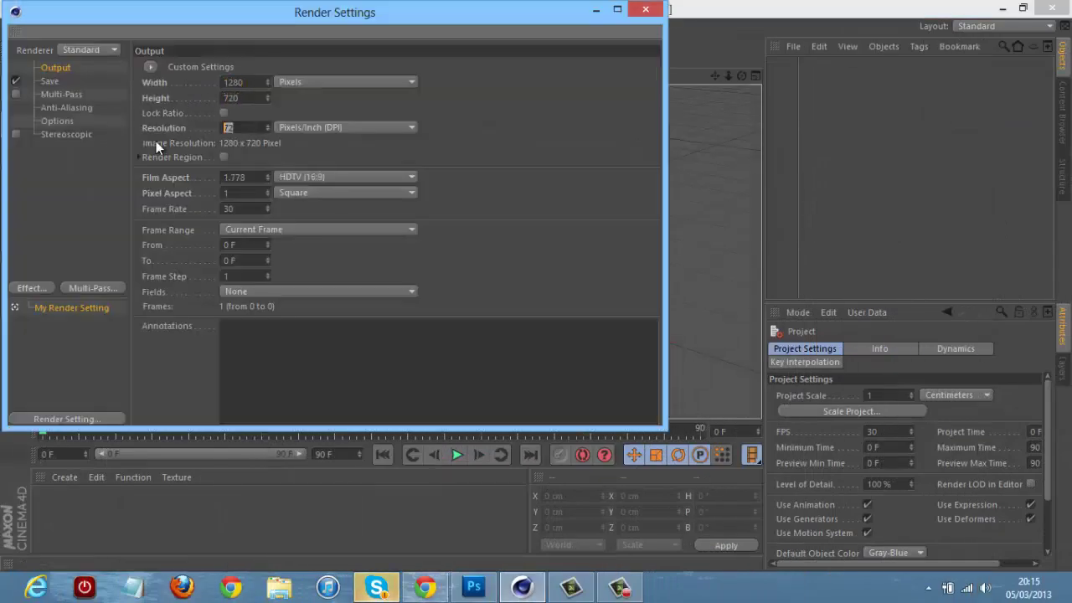
Step: Enable saving renders with a set bit depth and add the Ambient Occlusion render effect
left_click(50, 81)
left_click(277, 125)
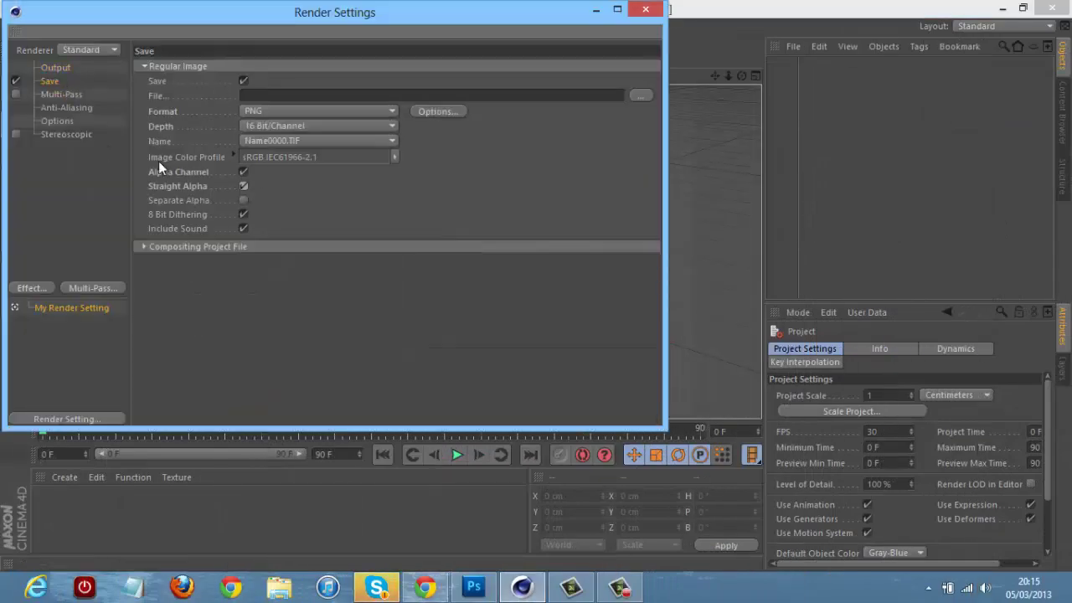
left_click(41, 289)
Step: Add Global Illumination and Ambient Occlusion multi-passes, delete the unwanted pass, and close Render Settings
left_click(85, 290)
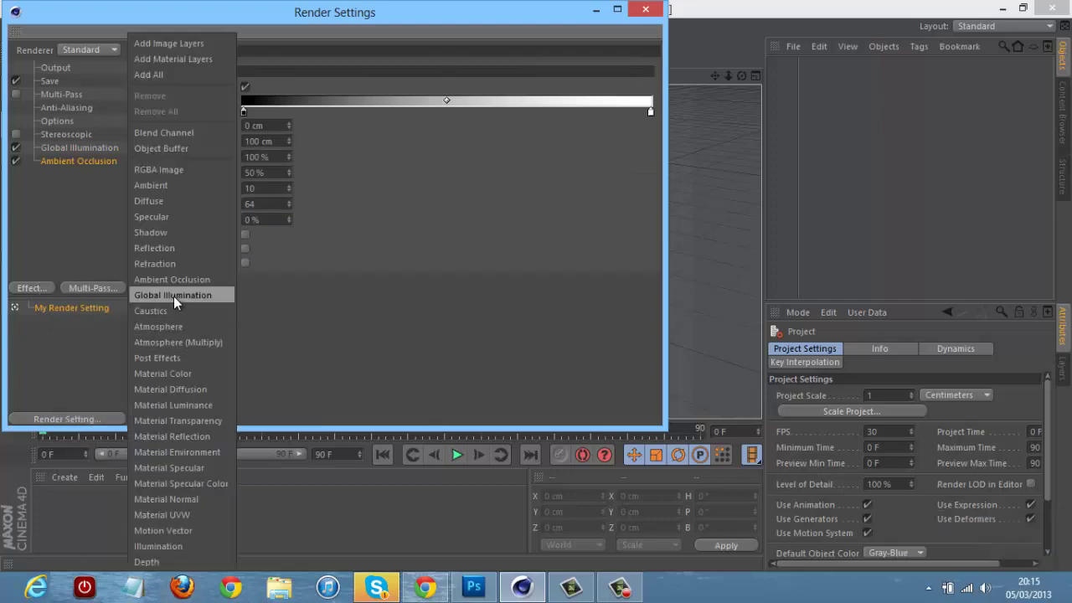
left_click(243, 314)
left_click(93, 287)
left_click(183, 319)
key("Delete")
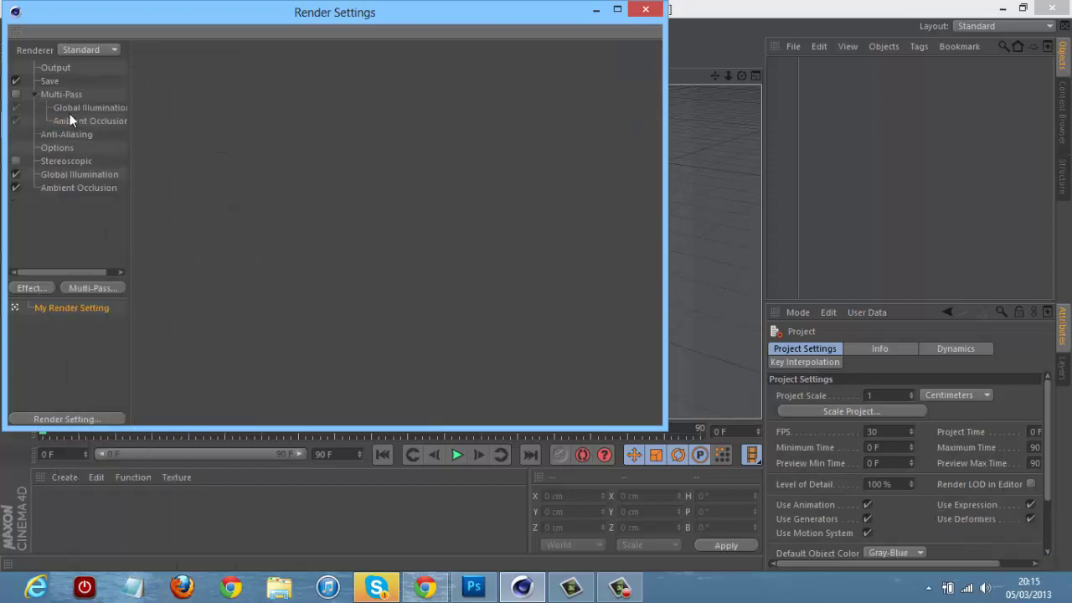
left_click(92, 287)
left_click(183, 563)
left_click(645, 9)
Step: Create a MoGraph MoText object reading 'Flash' with extrusion depth 100
right_click(801, 63)
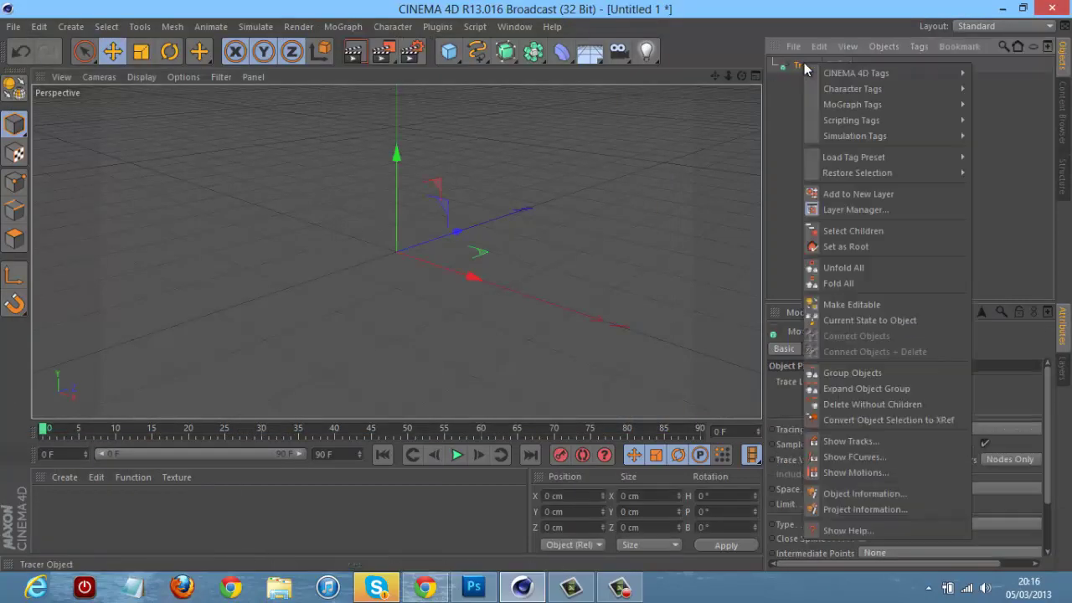
left_click(344, 26)
left_click(368, 206)
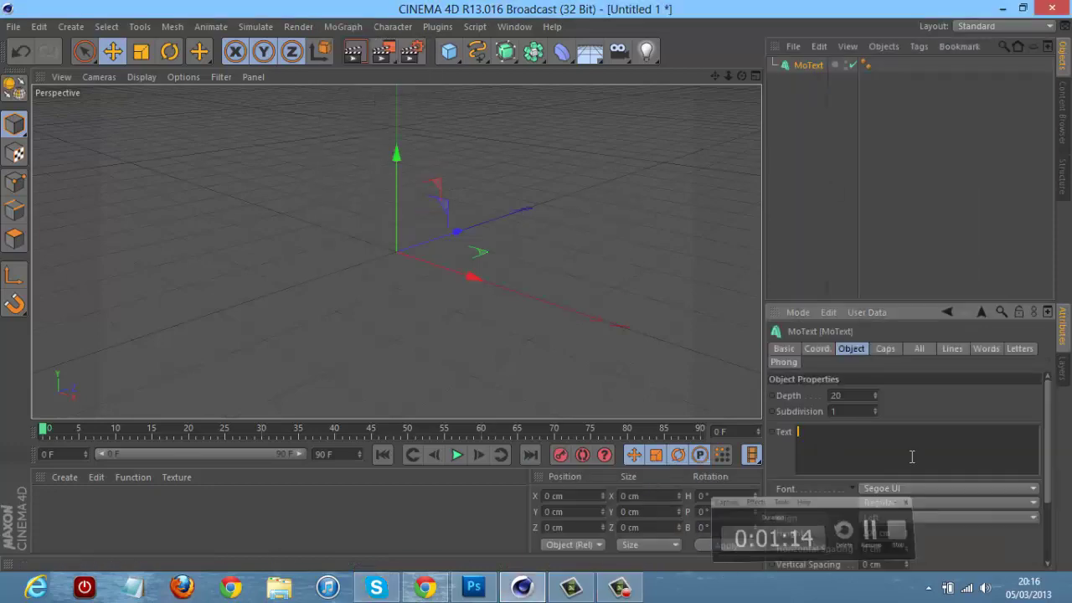
type("Flash")
left_click(850, 396)
type("100")
key("Return")
Step: Switch the text font to Charlie Brown M54 and browse for a saved material set
left_click(882, 494)
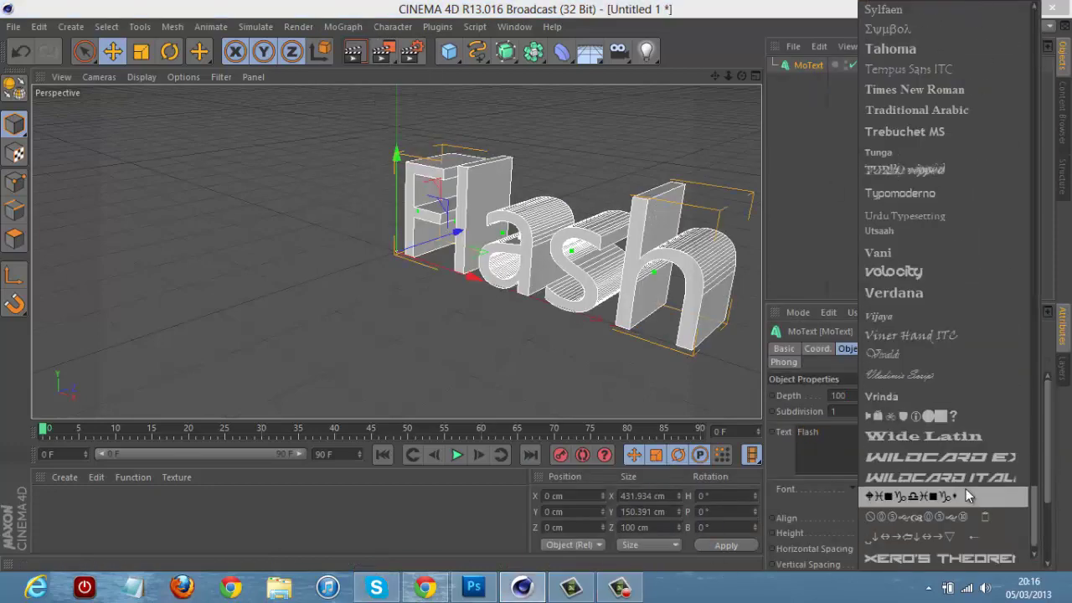
scroll(966, 488, "down", 2)
left_click(934, 441)
left_click_drag(733, 71, 716, 75)
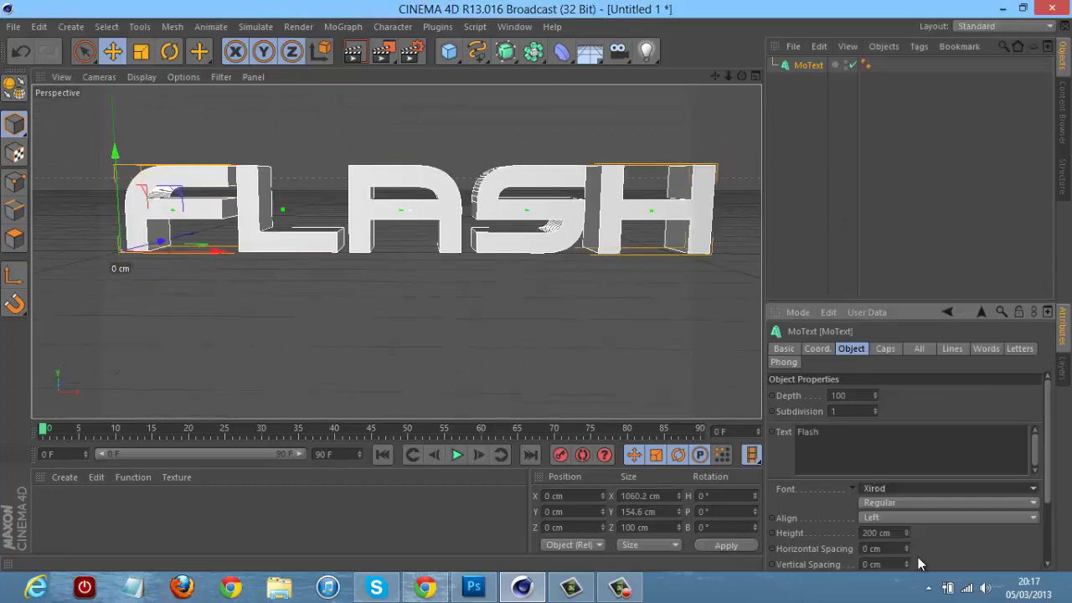
left_click(947, 488)
scroll(928, 443, "up", 5)
scroll(938, 252, "up", 10)
left_click(955, 100)
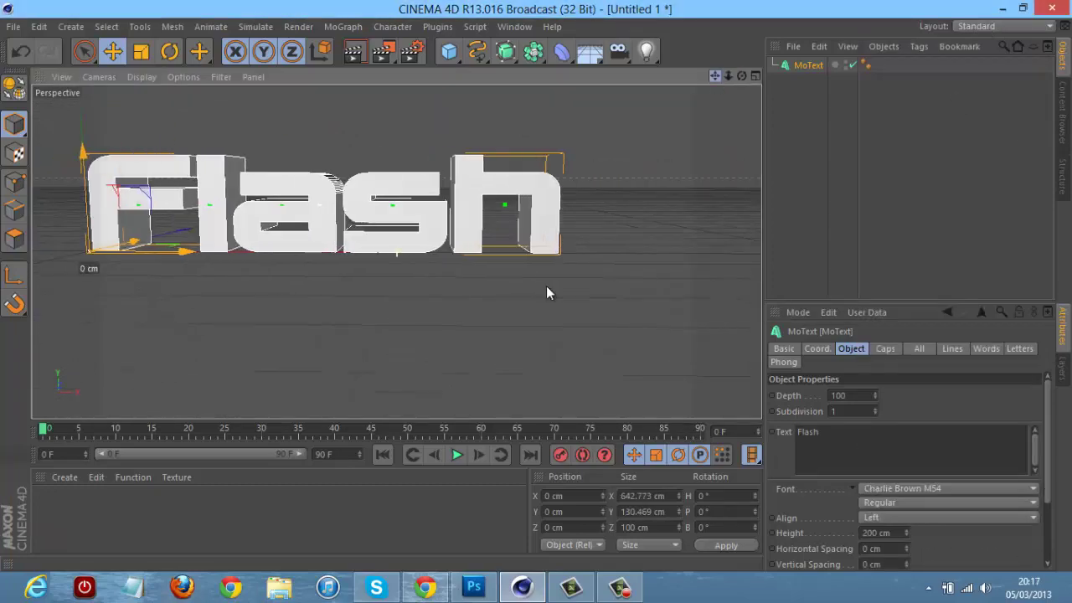
left_click(67, 477)
left_click(99, 387)
Step: Load the materials, apply Blue to the Flash text, and give it fillet caps
double_click(193, 211)
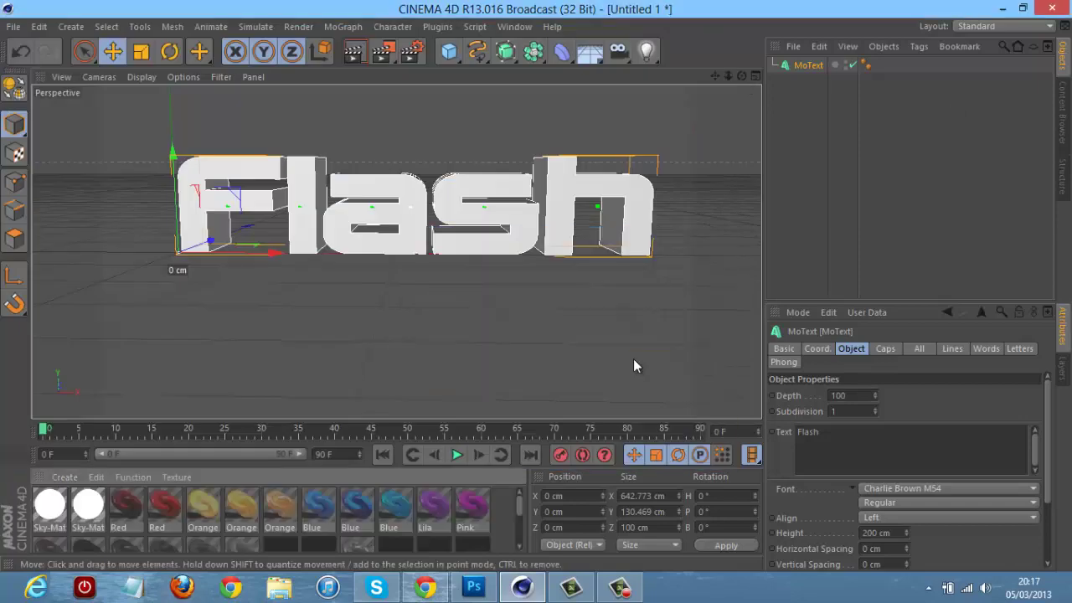
left_click_drag(350, 507, 307, 239)
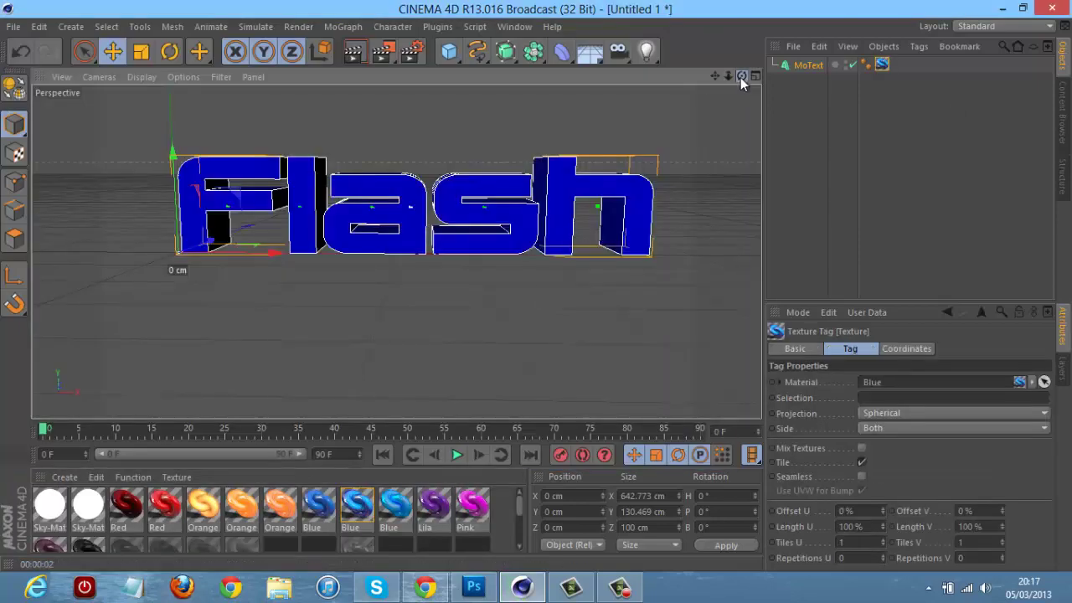
left_click(809, 66)
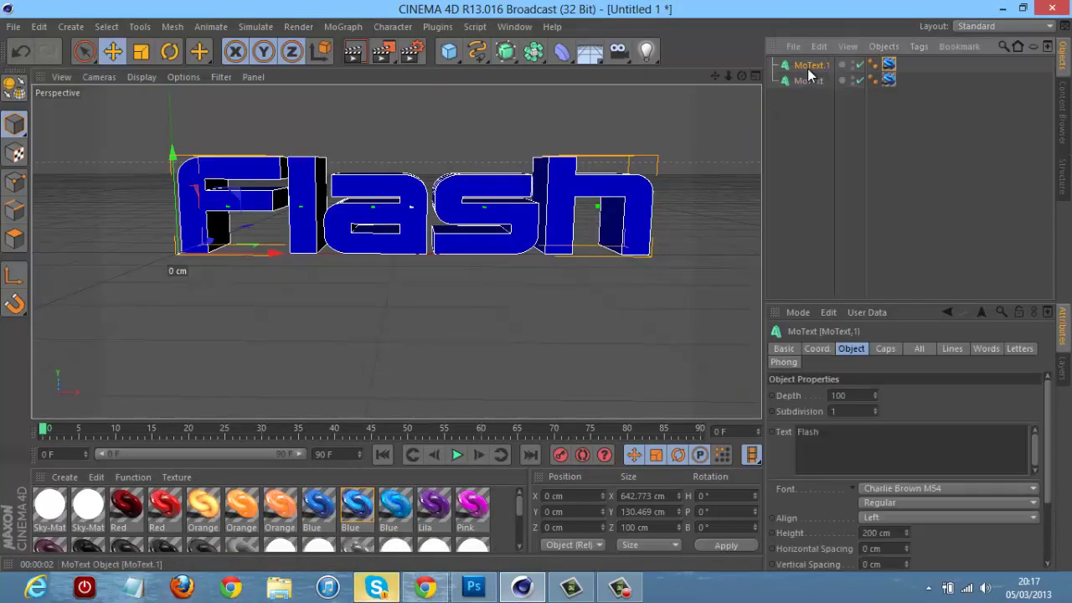
left_click_drag(469, 318, 531, 296)
left_click(886, 348)
left_click(890, 442)
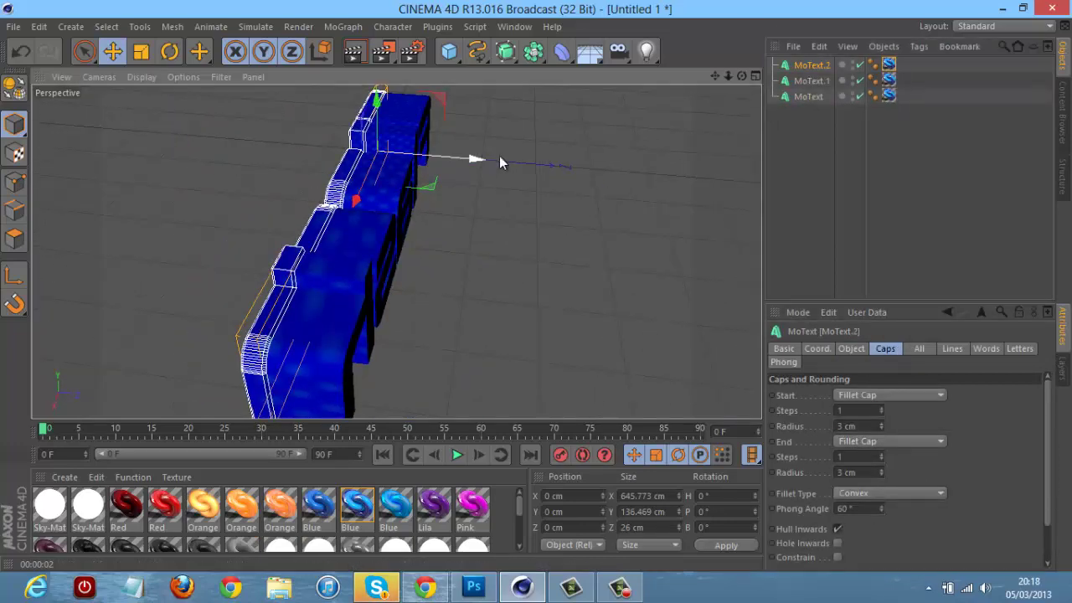
Step: Push the duplicated text back in Z, texture it Blue, and add a Light
left_click_drag(499, 155, 557, 286)
left_click_drag(318, 507, 347, 239)
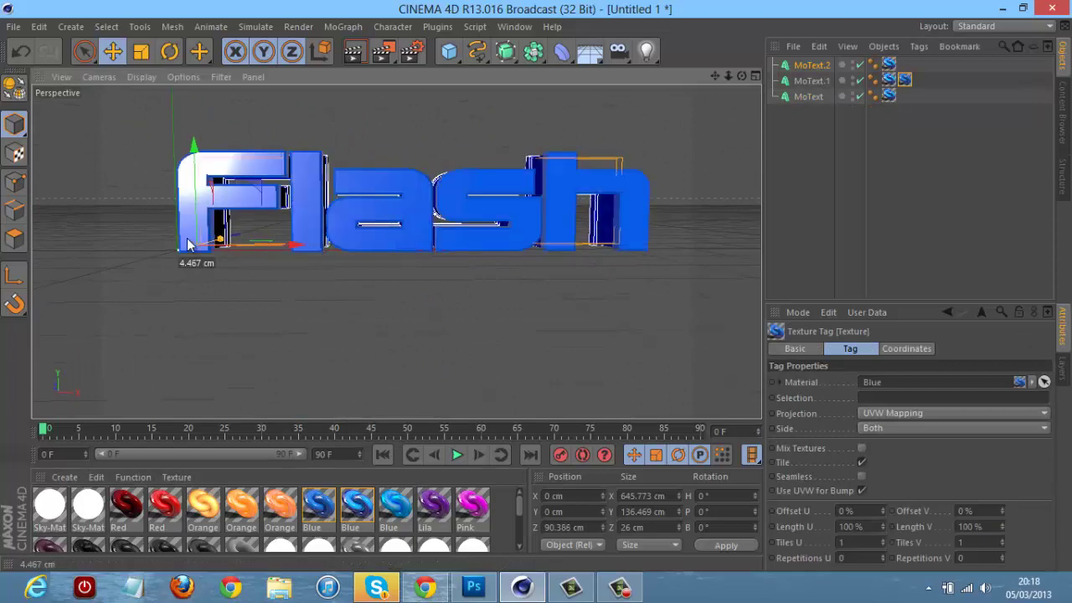
left_click(39, 25)
left_click(646, 52)
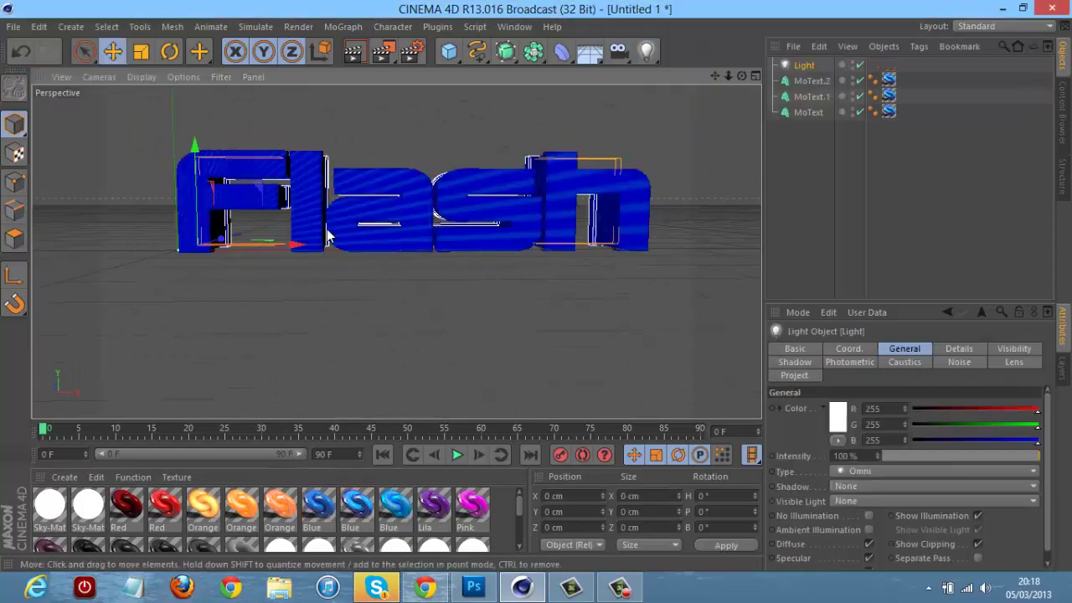
Step: Add an Area Light and a Random effector with 6% falloff weight and Polygon deformation
left_click_drag(646, 51, 800, 96)
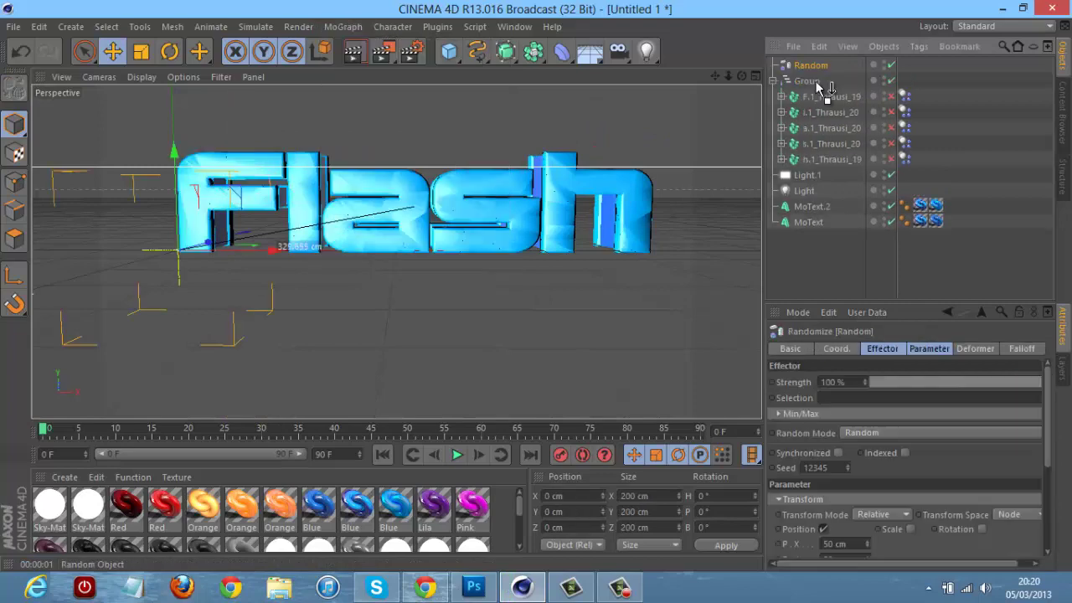
left_click(903, 383)
left_click_drag(974, 414, 876, 414)
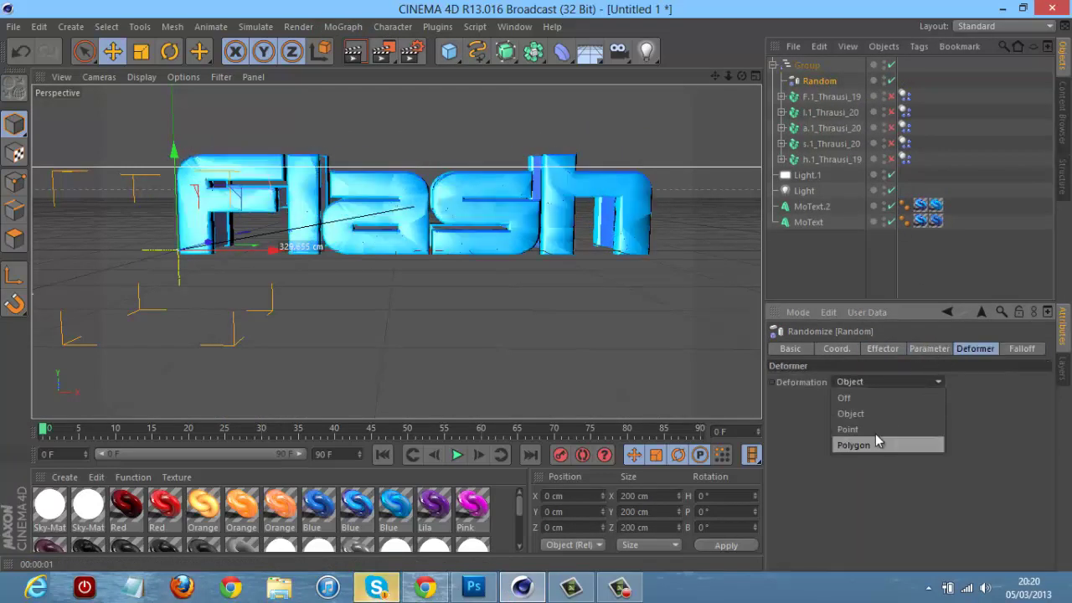
left_click(854, 445)
left_click(776, 66)
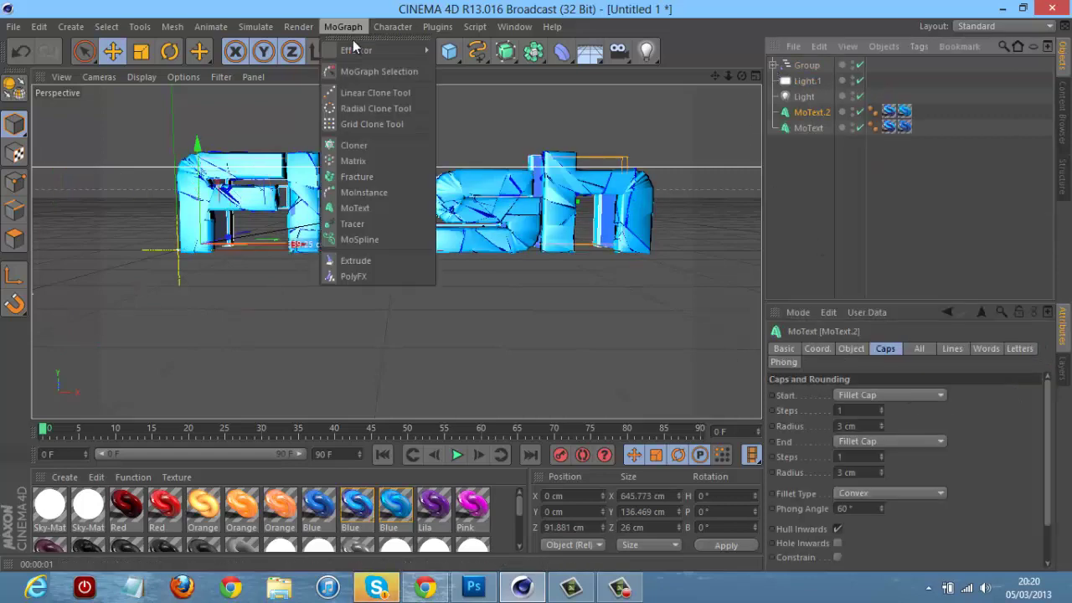
Step: Set the Random effector's minimum strength to -55%
left_click(883, 349)
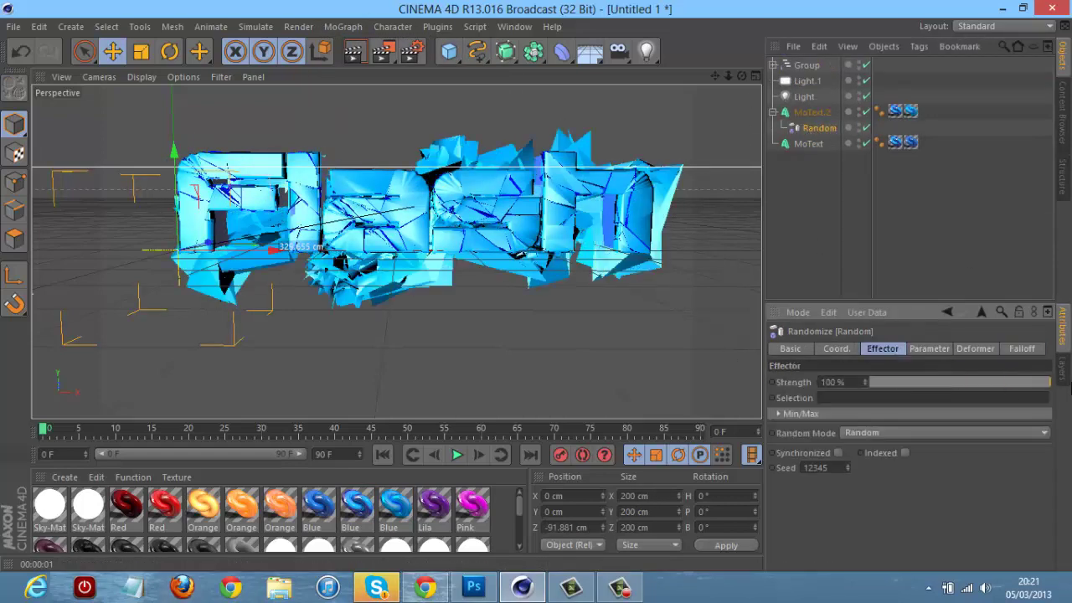
left_click(779, 413)
left_click_drag(937, 445, 914, 444)
scroll(287, 517, "down", 1)
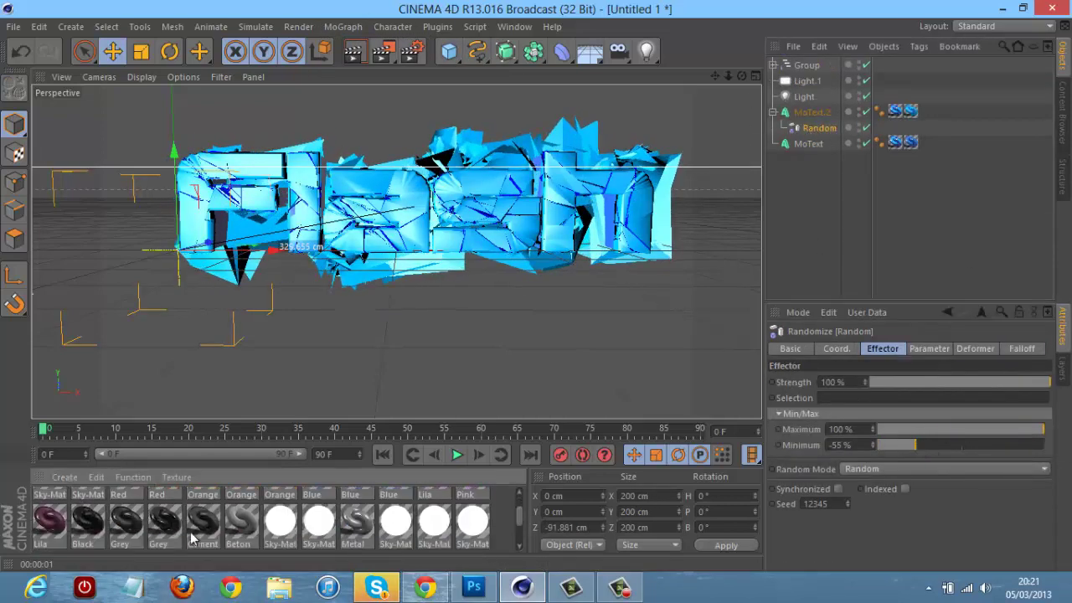
Step: Apply the Grey material to MoText.2 and the shattered group, then render the view
left_click_drag(164, 520, 927, 112)
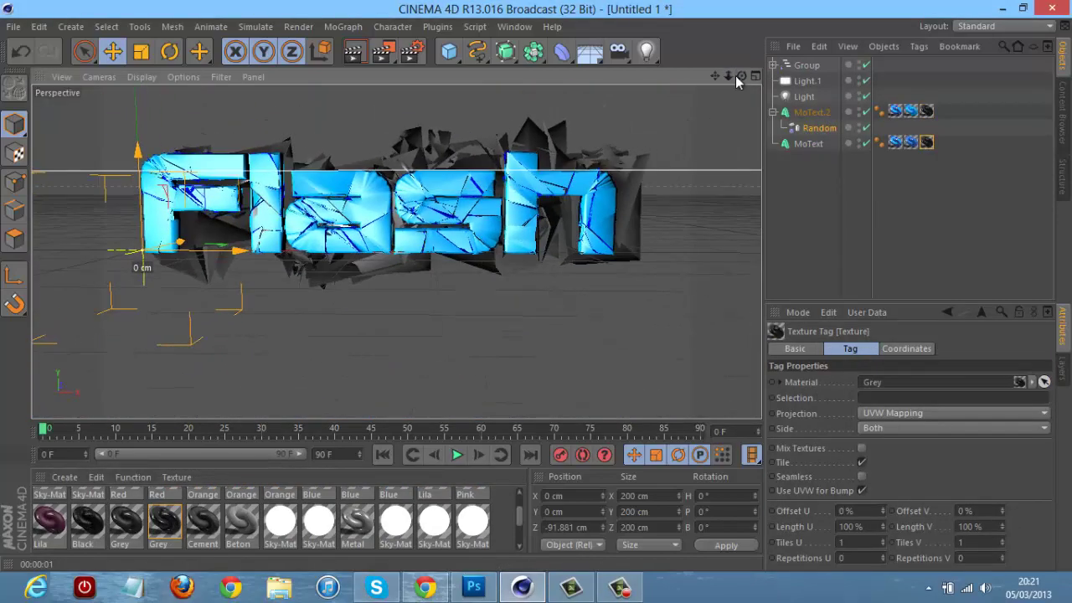
left_click(352, 51)
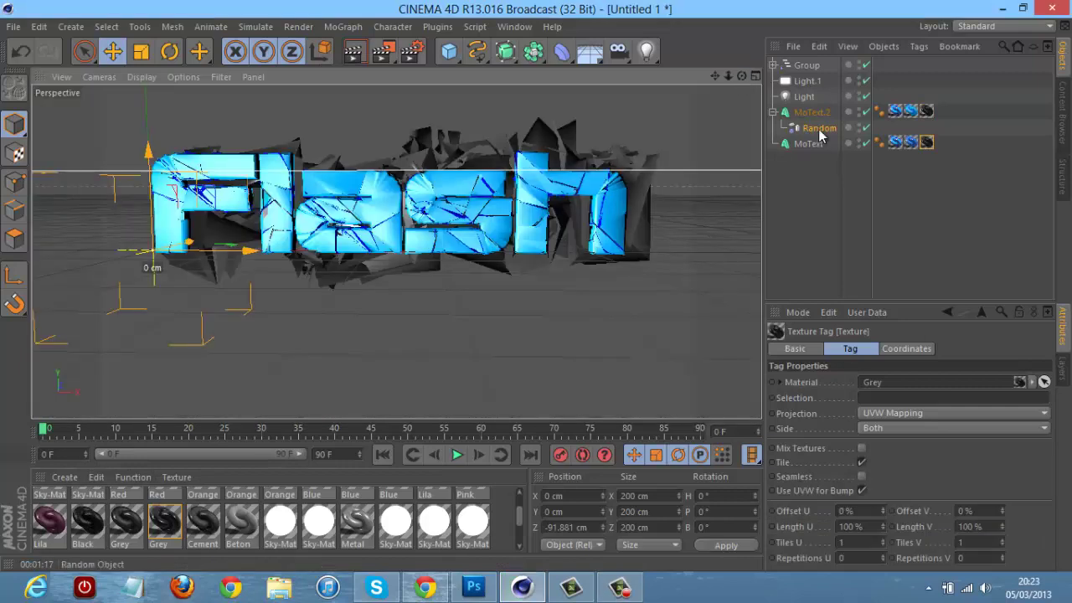
left_click(50, 505)
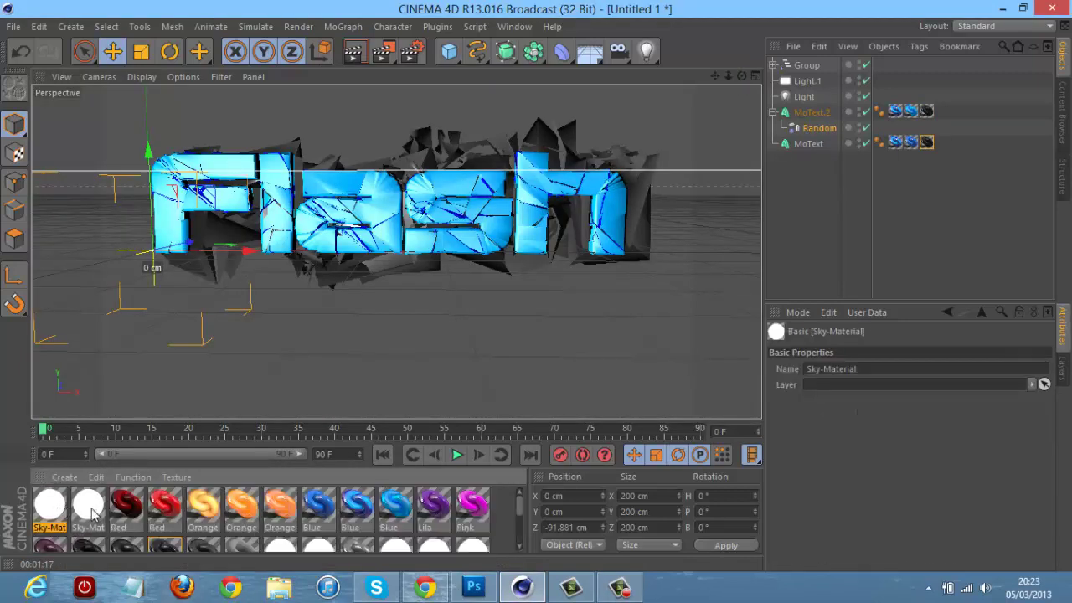
left_click(159, 507)
left_click_drag(161, 548, 821, 81)
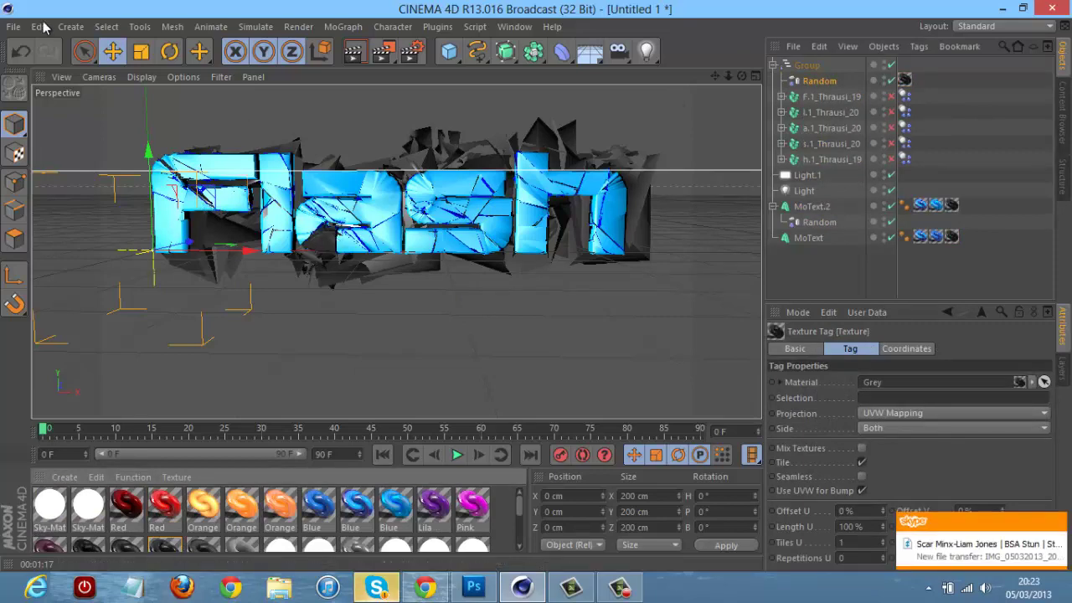
left_click(353, 51)
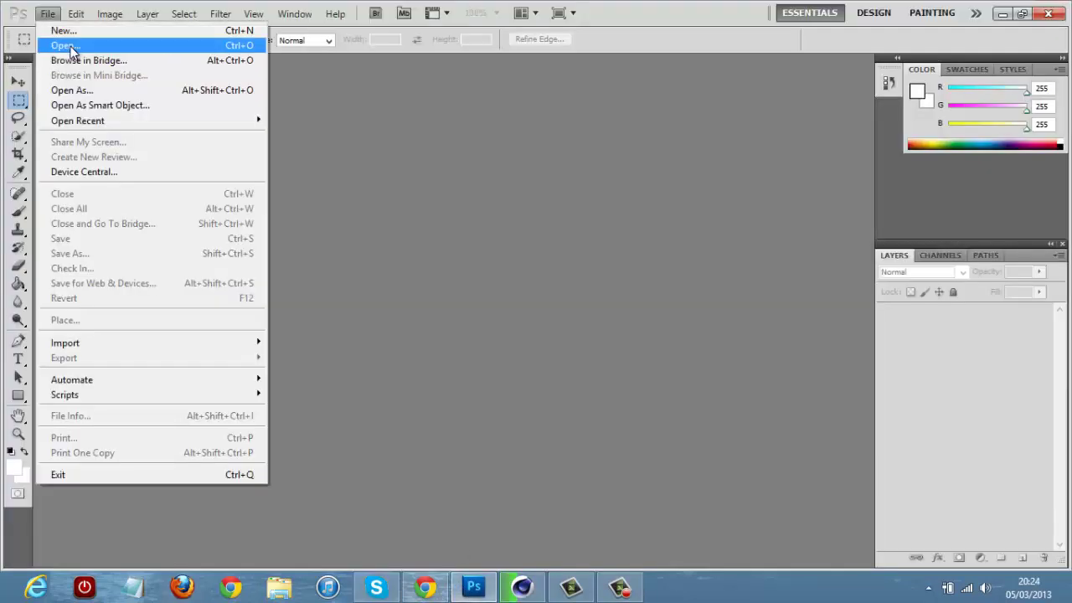
Step: Open the YouTube channel template and delete the unwanted layer
left_click(70, 42)
left_click(201, 86)
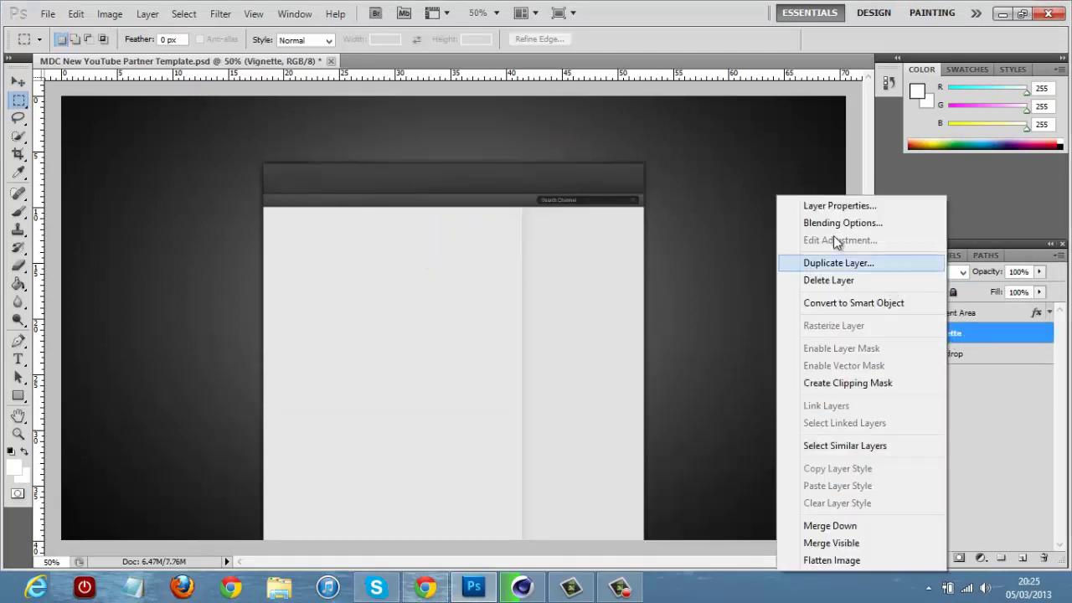
left_click(817, 280)
left_click(510, 223)
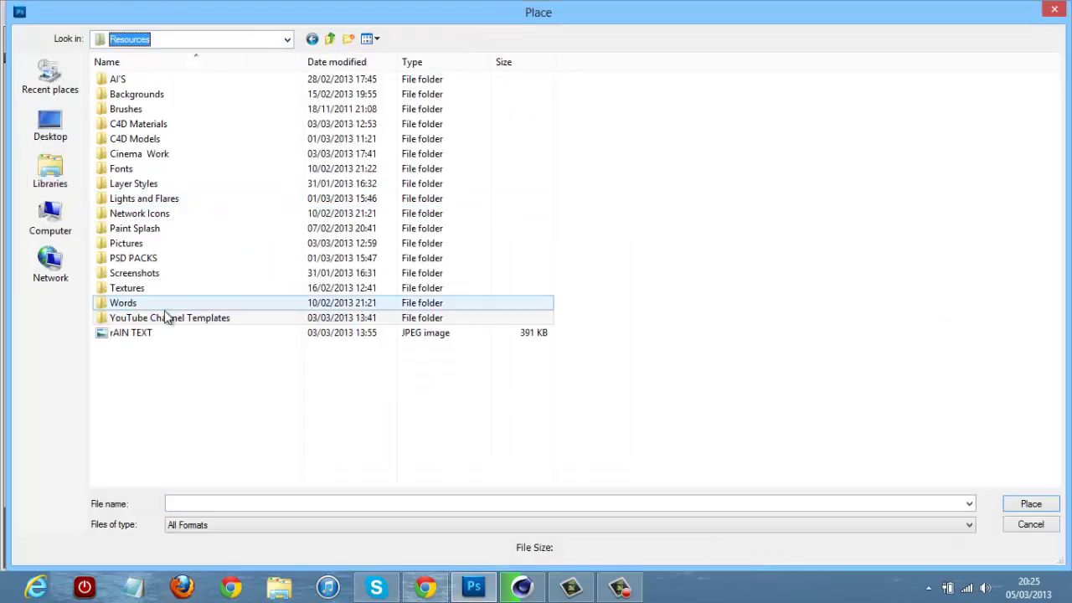
Step: Place the Black Backdrop texture from the Textures folder
double_click(167, 313)
double_click(210, 330)
key("Return")
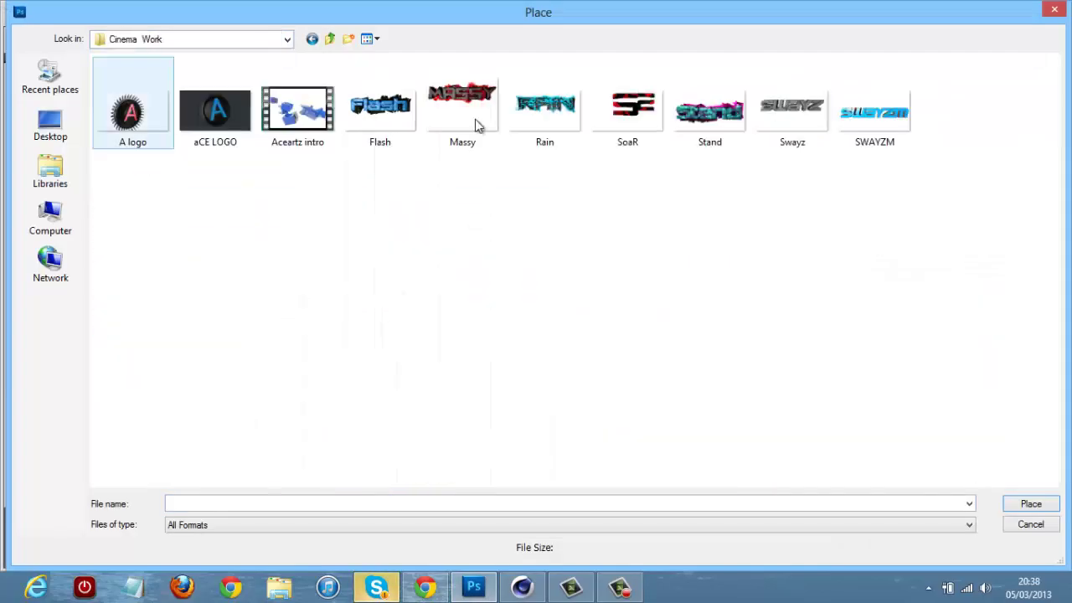
Step: Place the rendered Flash logo, enlarge it, and skew it into an upward tilt
double_click(377, 105)
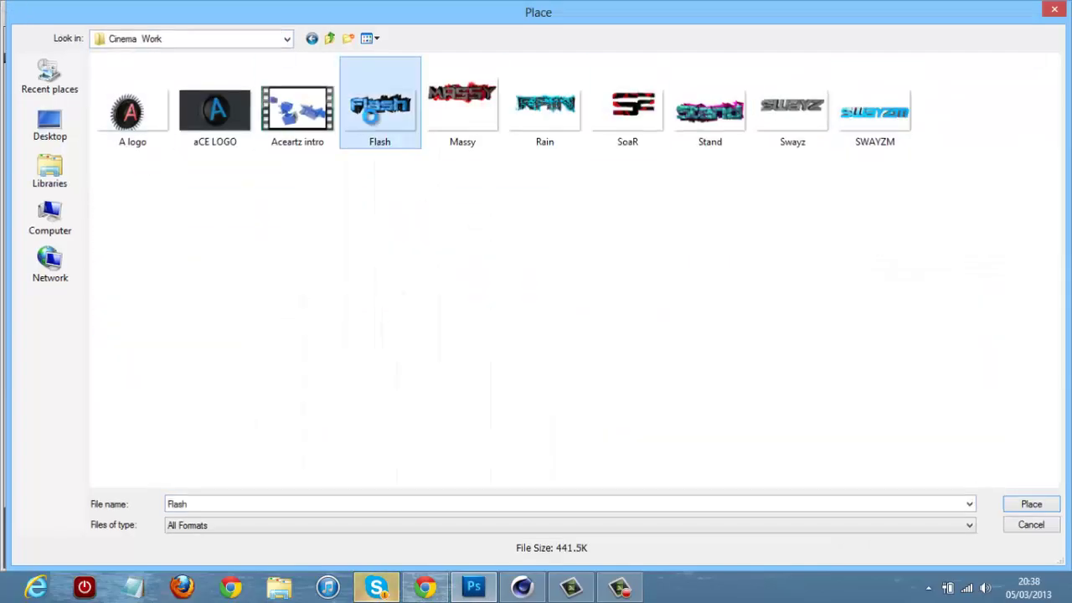
left_click_drag(528, 193, 592, 220)
key("Return")
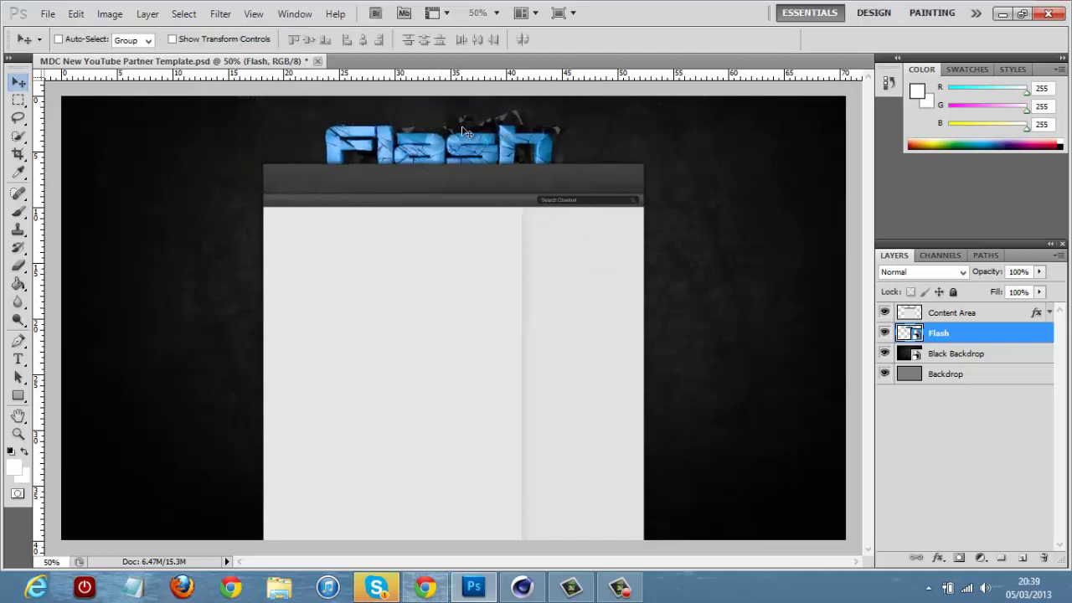
key("ctrl+t")
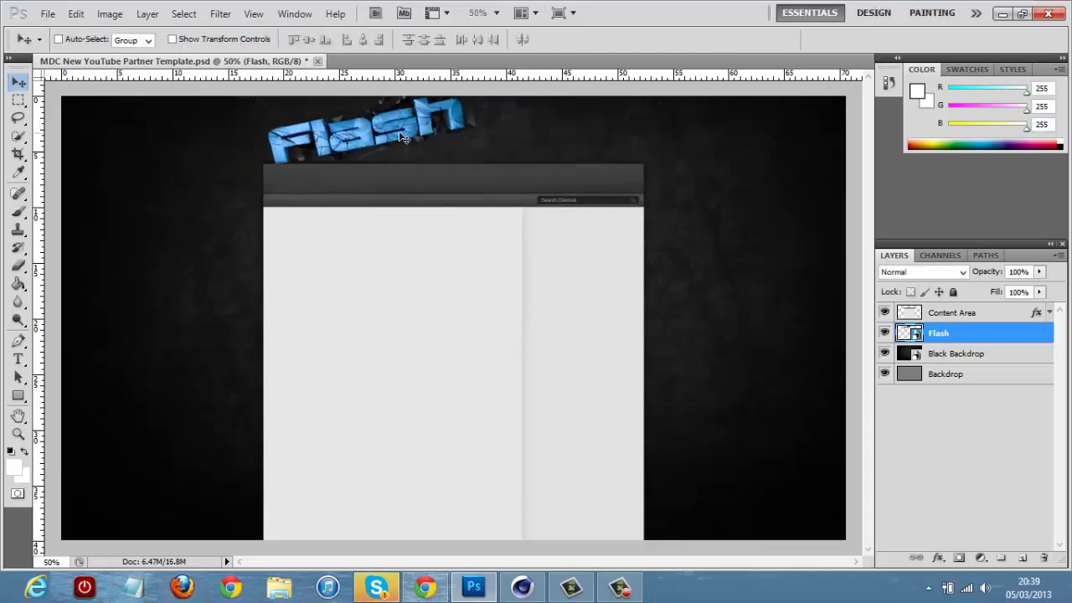
left_click_drag(578, 157, 506, 181)
double_click(333, 140)
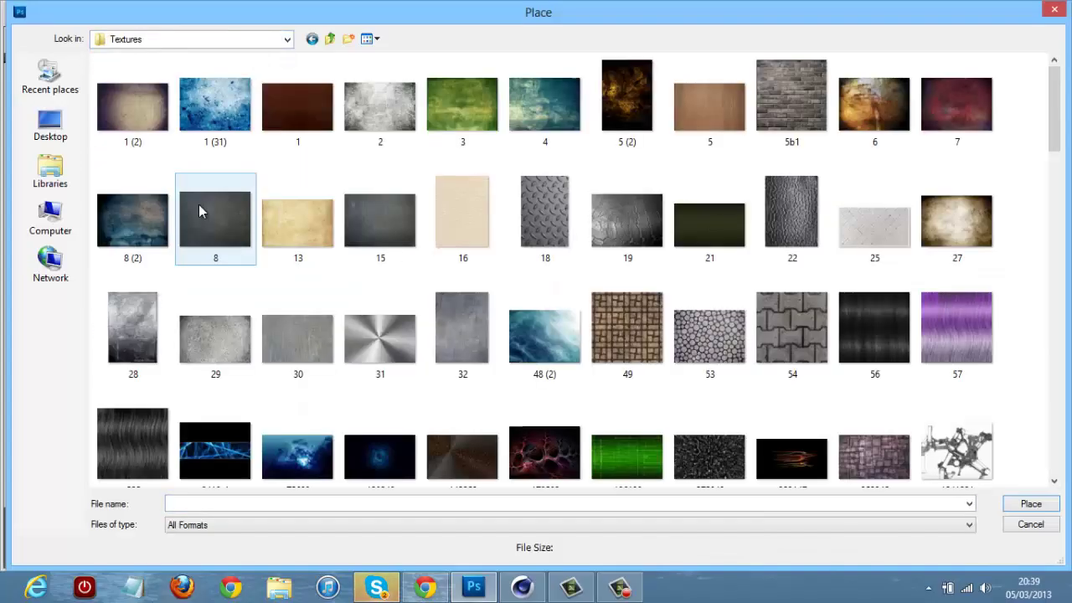
Step: Place a grunge texture, view at 50%, and shrink it over the logo area
double_click(216, 220)
key("Return")
left_click(479, 12)
left_click(495, 53)
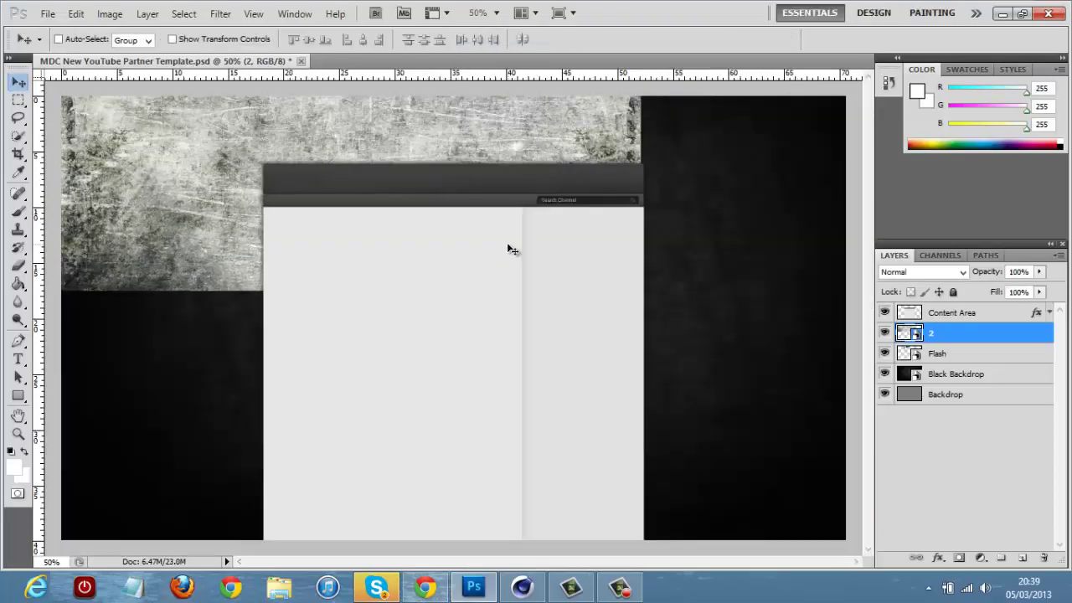
key("ctrl+t")
left_click_drag(644, 175, 479, 223)
Step: Set texture layer 2 to Overlay blending and rasterize it for erasing
key("Return")
left_click(921, 271)
left_click(898, 192)
key("e")
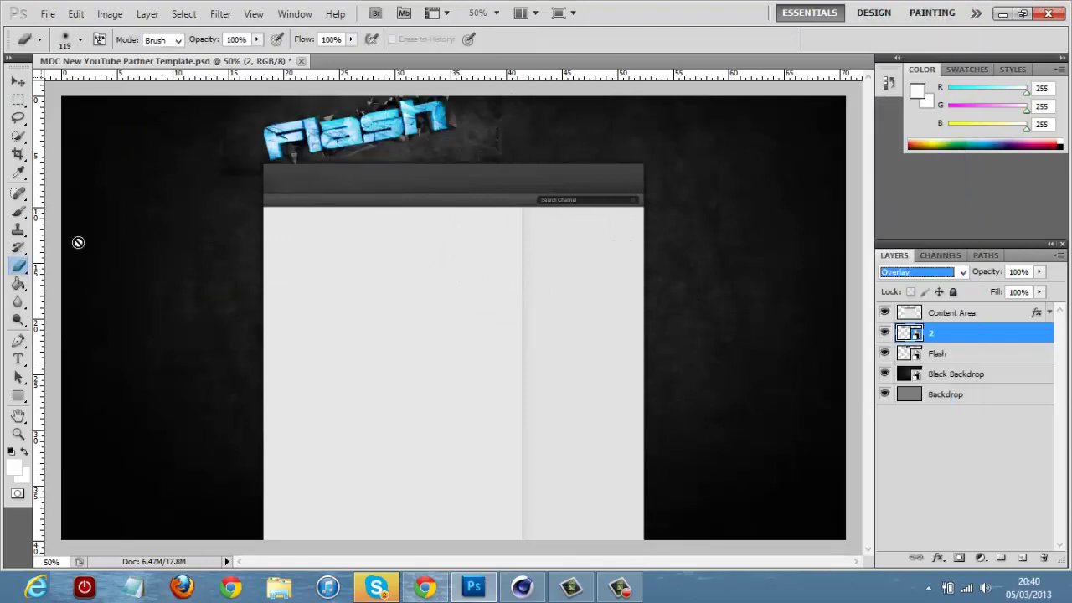
left_click(78, 242)
key("Return")
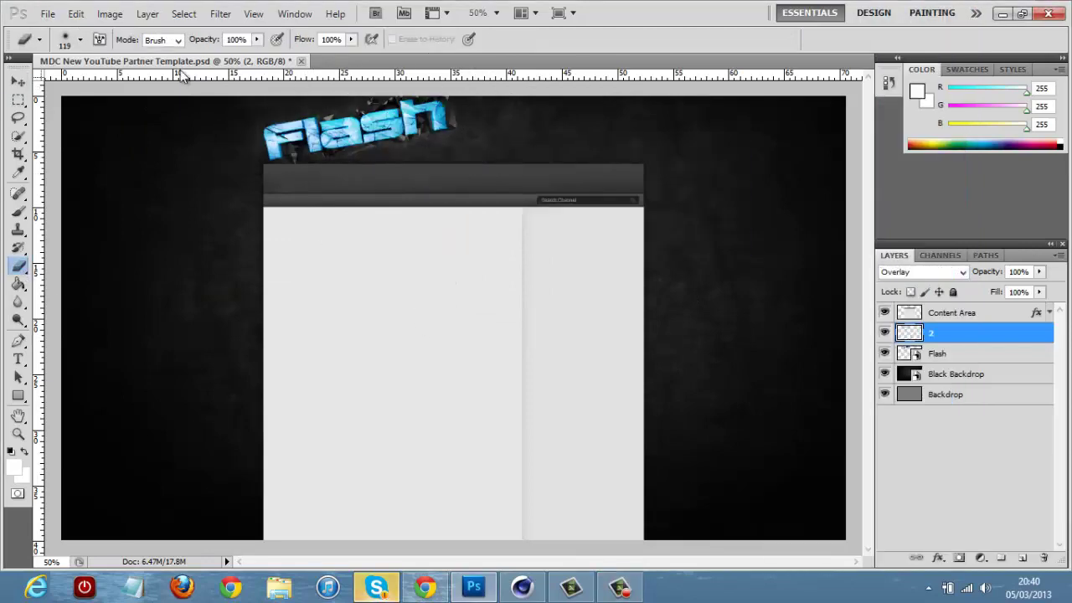
Step: Browse the Place dialog up out of the Textures folder
left_click(48, 14)
left_click(67, 332)
left_click(328, 39)
Step: Place blue.flare from Lights and Flares, shrink it, set Screen blending, and move it onto the text
double_click(150, 201)
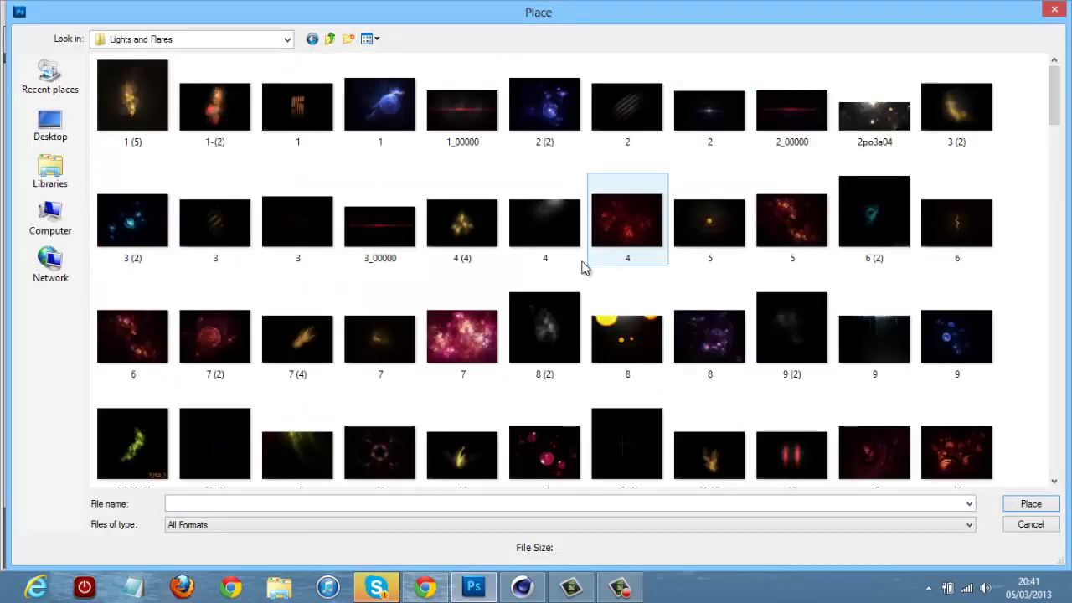
double_click(624, 218)
left_click_drag(830, 530, 349, 201)
left_click(922, 271)
left_click(909, 140)
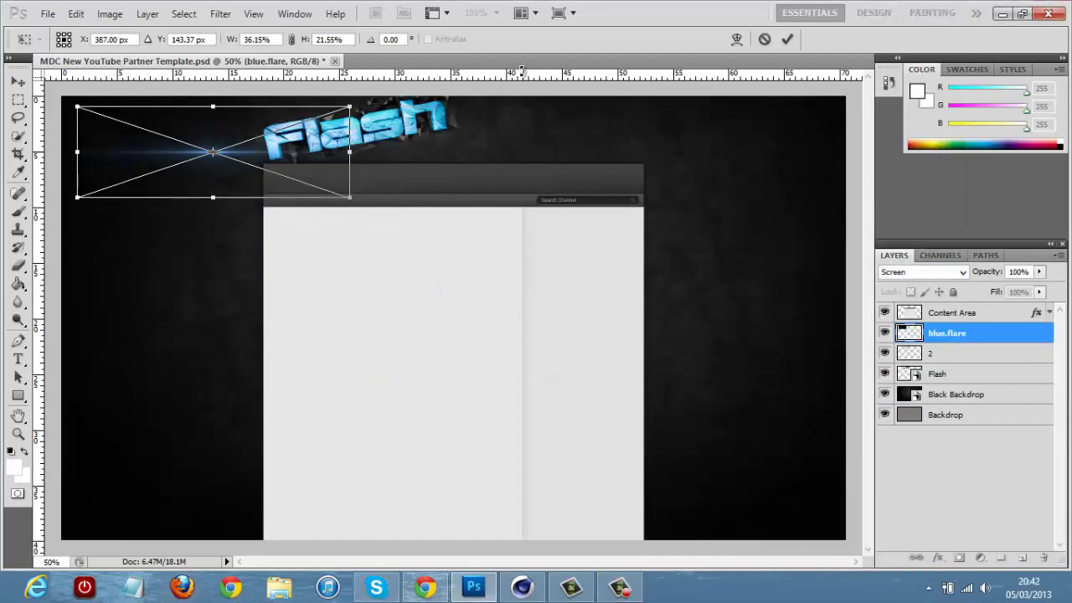
key("Return")
left_click_drag(257, 177, 328, 153)
Step: Commit the glow's transform and rasterize the blue.flare layer for erasing
key("ctrl+t")
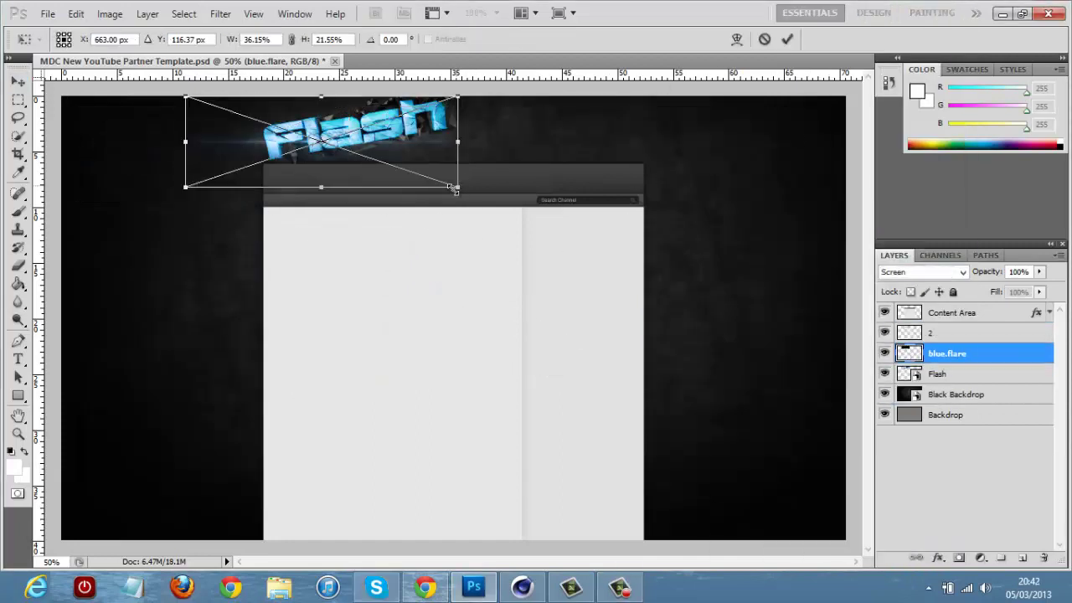
key("Return")
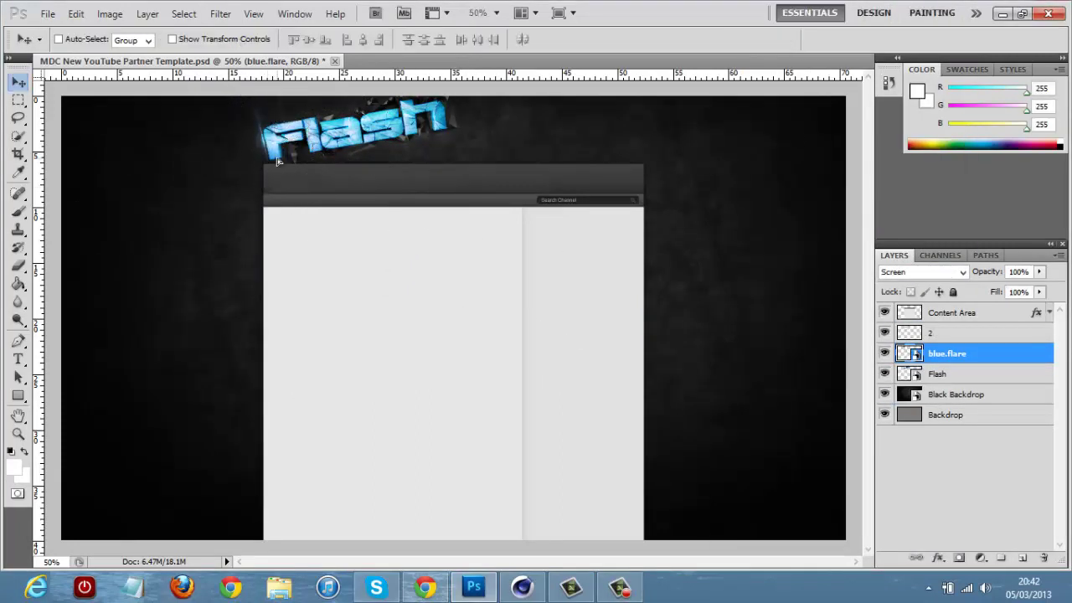
key("e")
left_click(382, 154)
key("Return")
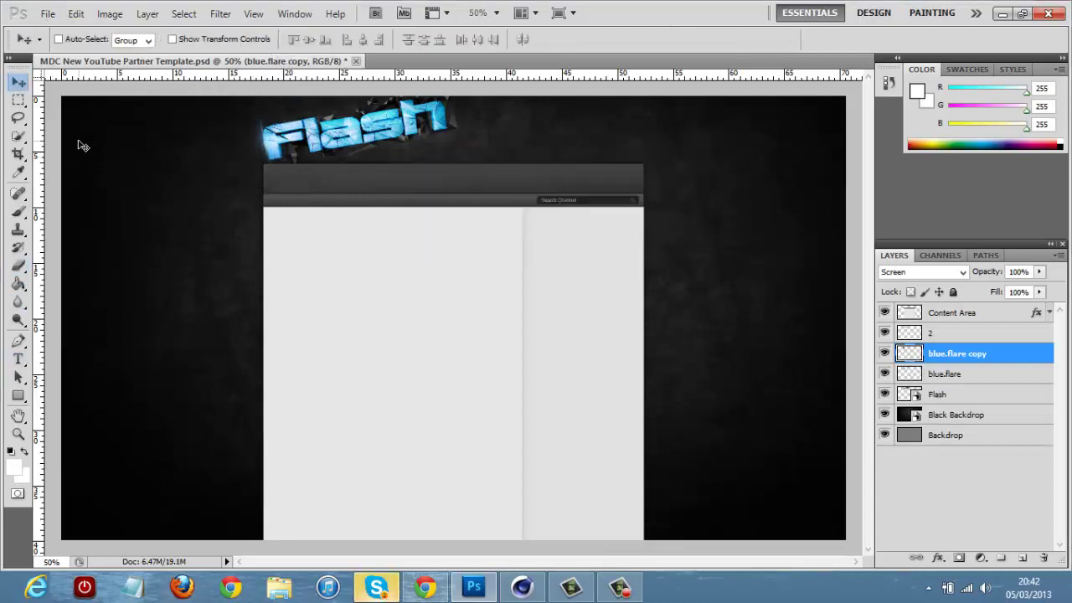
Step: Rotate the glow copy about 95 degrees and erase parts of the original flare
key("ctrl+t")
left_click_drag(81, 145, 177, 201)
left_click(788, 40)
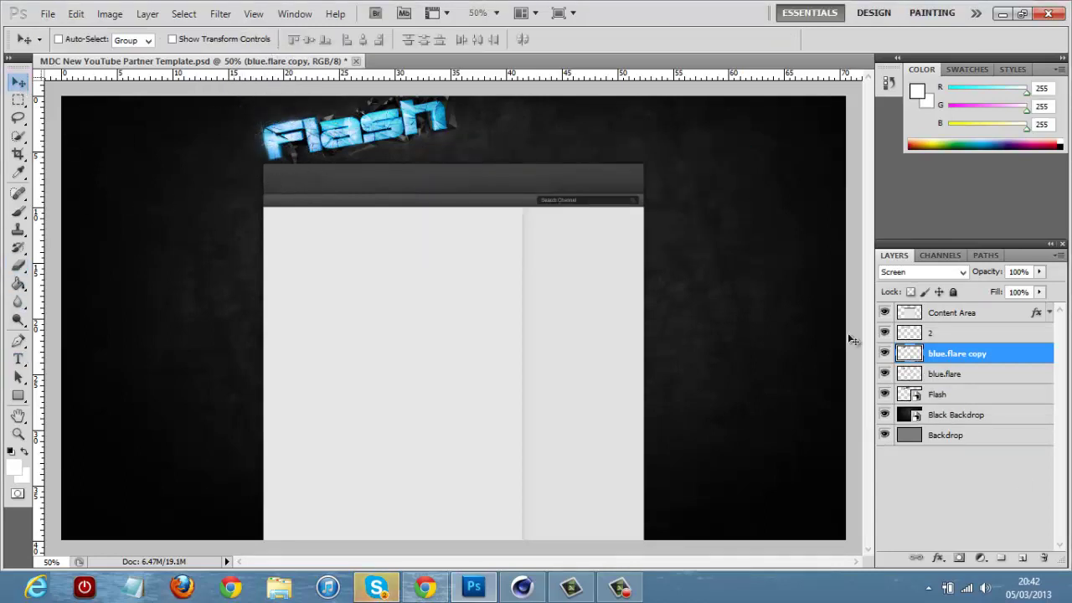
left_click(955, 374)
key("e")
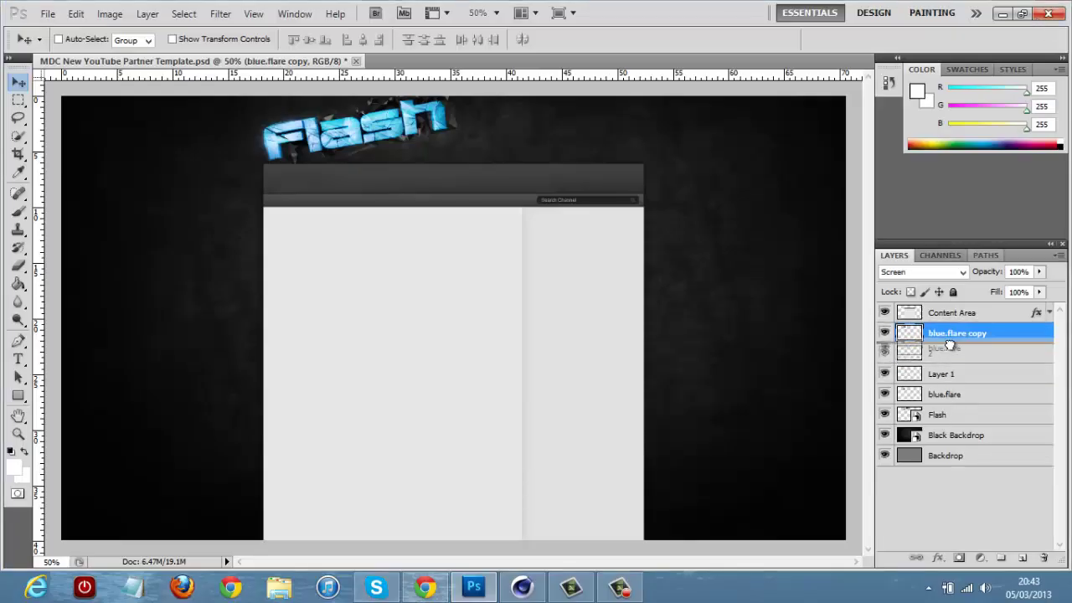
Step: Reopen the Place browser in Lights and Flares and select the orange solar flare image
left_click(48, 17)
left_click(84, 343)
left_click_drag(1054, 79, 1047, 248)
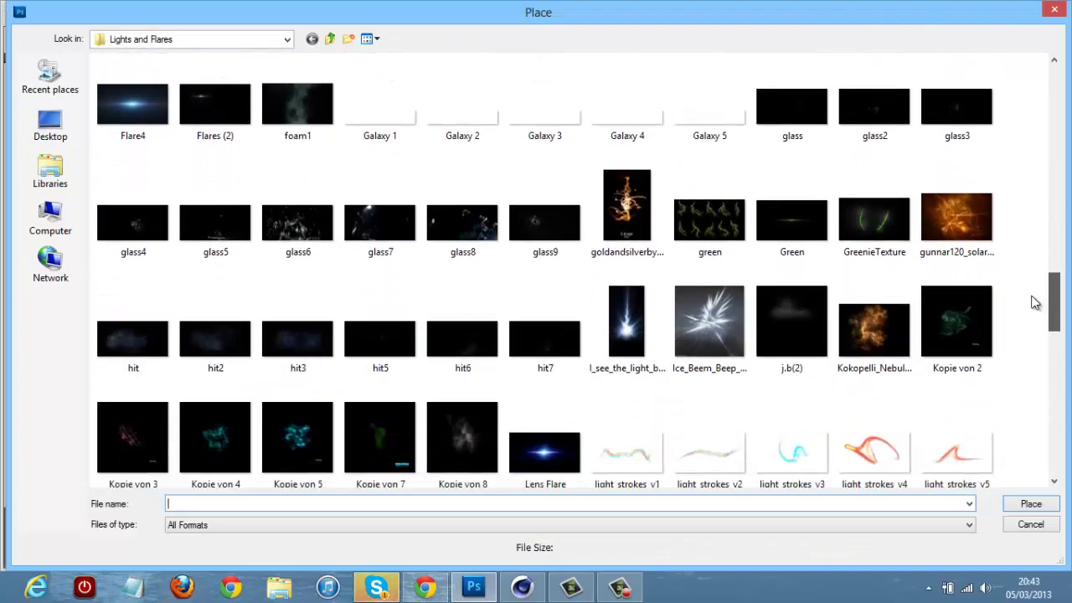
left_click_drag(1047, 248, 1047, 306)
left_click(957, 201)
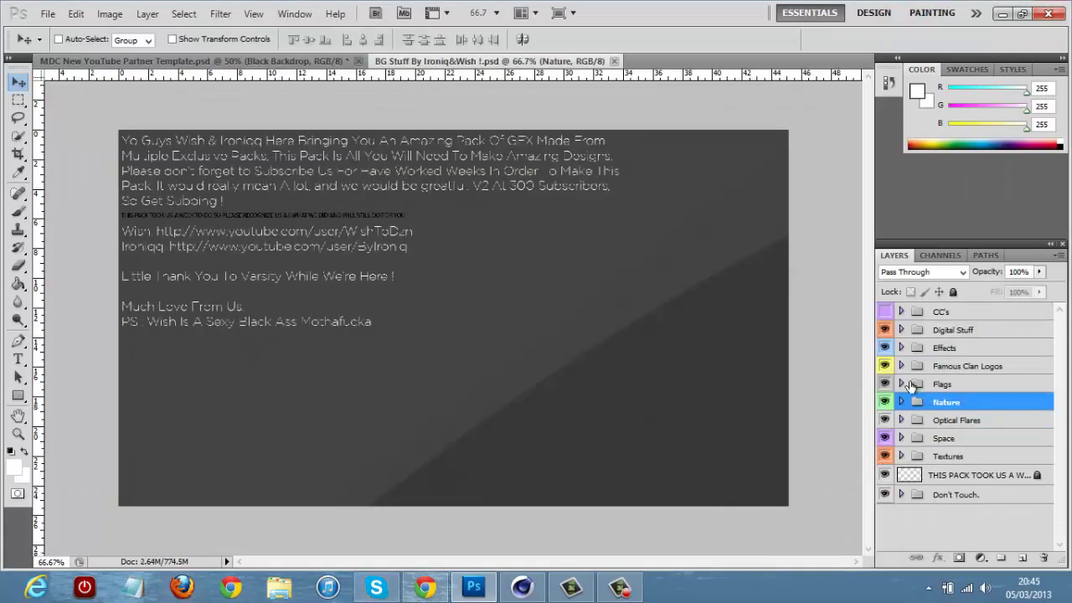
Step: Copy the Bubbles layer from BG Stuff's Effects group into the template, then delete it
left_click(901, 348)
left_click_drag(930, 426, 431, 153)
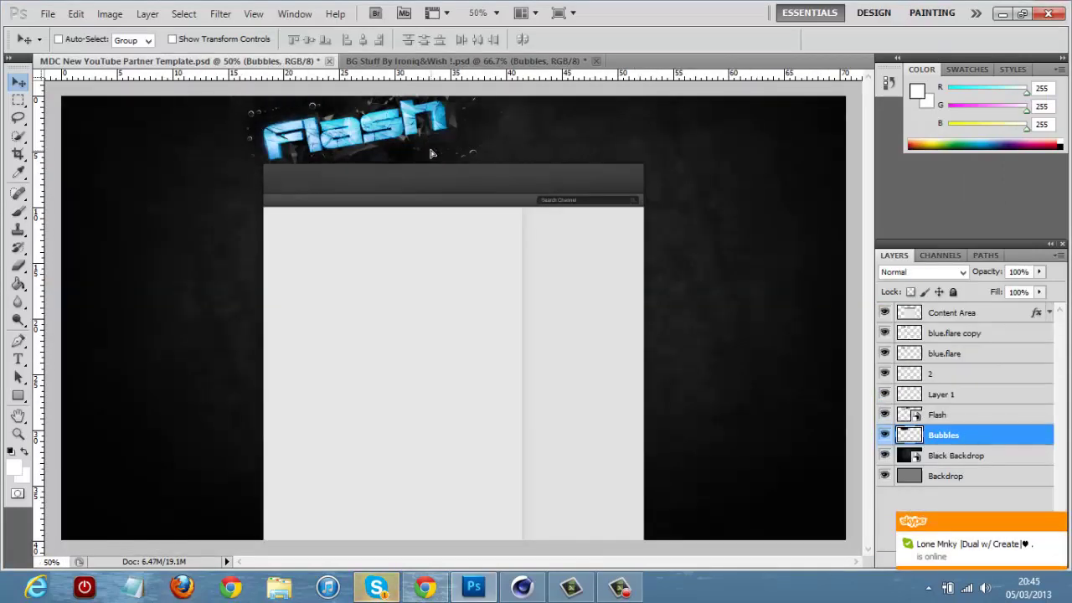
key("Delete")
left_click(464, 222)
Step: Back in BG Stuff, hide Bubbles and preview the Bubbles #3 effect
left_click(469, 61)
left_click(886, 428)
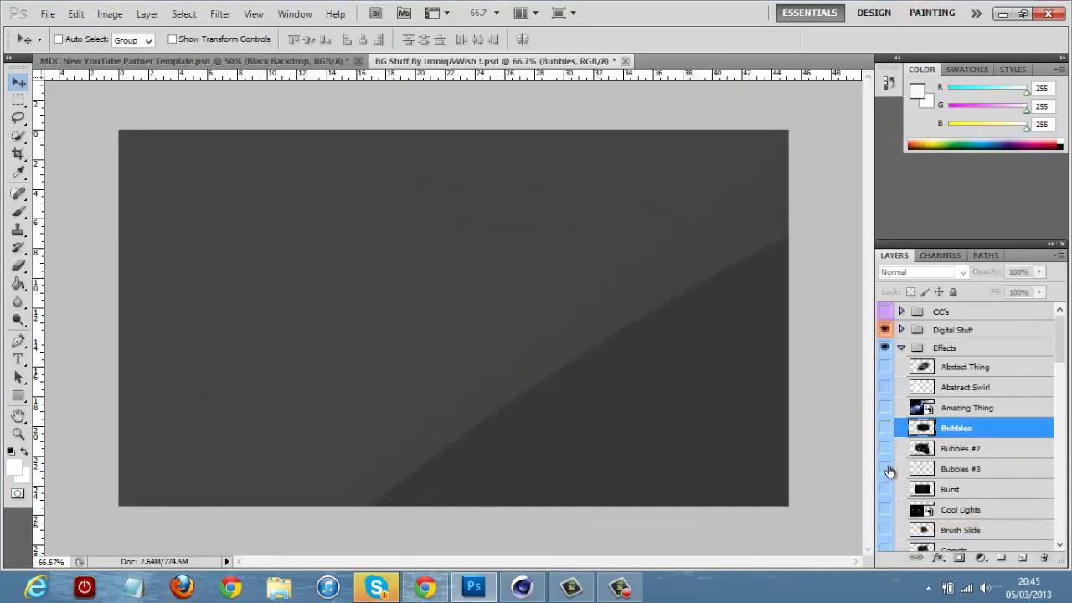
left_click(963, 469)
left_click(885, 469)
scroll(886, 514, "down", 3)
scroll(885, 514, "down", 3)
Step: Copy Fractal Excerpt into the template, duplicate it, and merge the copies into one layer
left_click(963, 487)
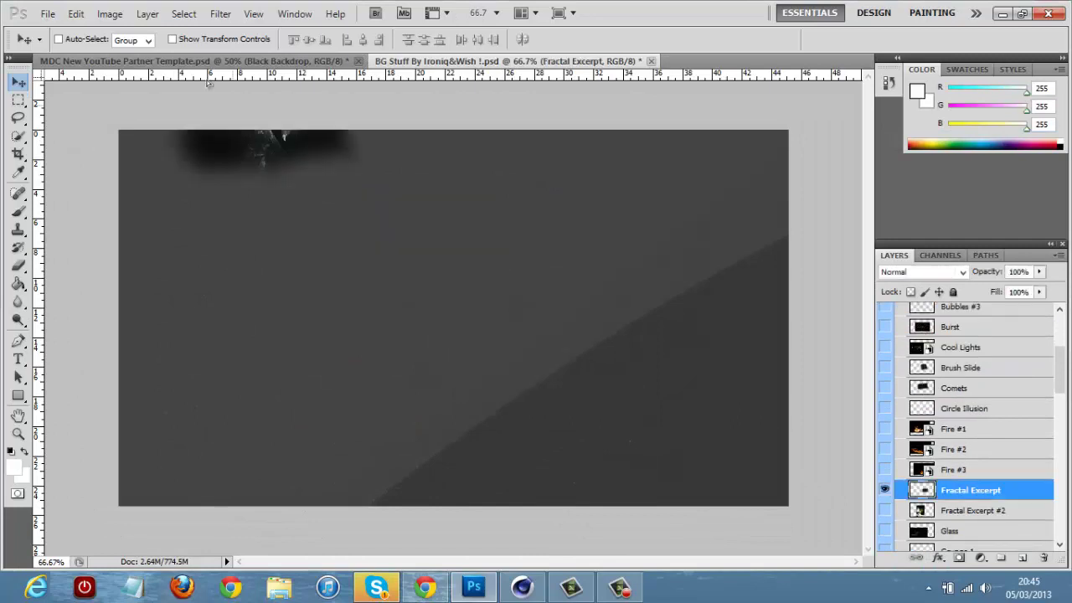
left_click_drag(963, 488, 259, 119)
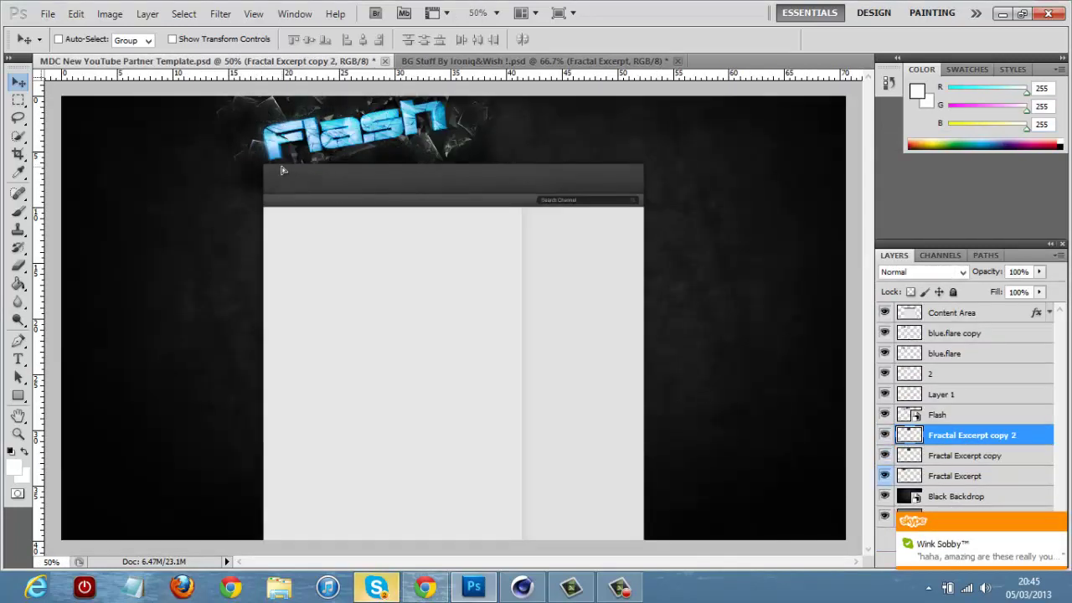
key("e")
key("ctrl+j")
left_click(928, 478, "shift")
key("ctrl+e")
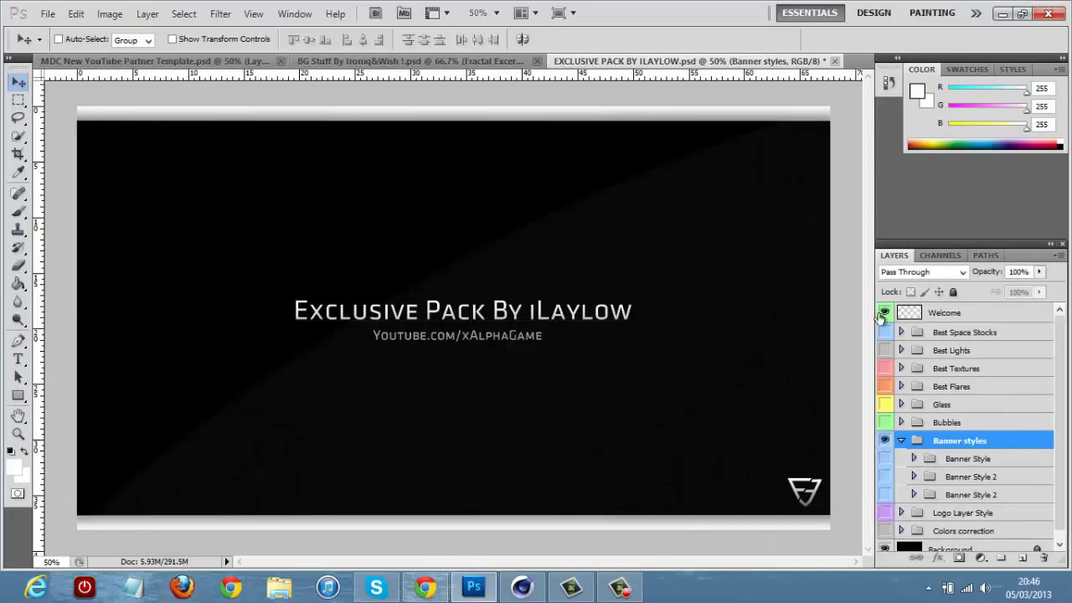
Step: Hide the Welcome layer and copy the Banner styles group into the template
left_click(884, 314)
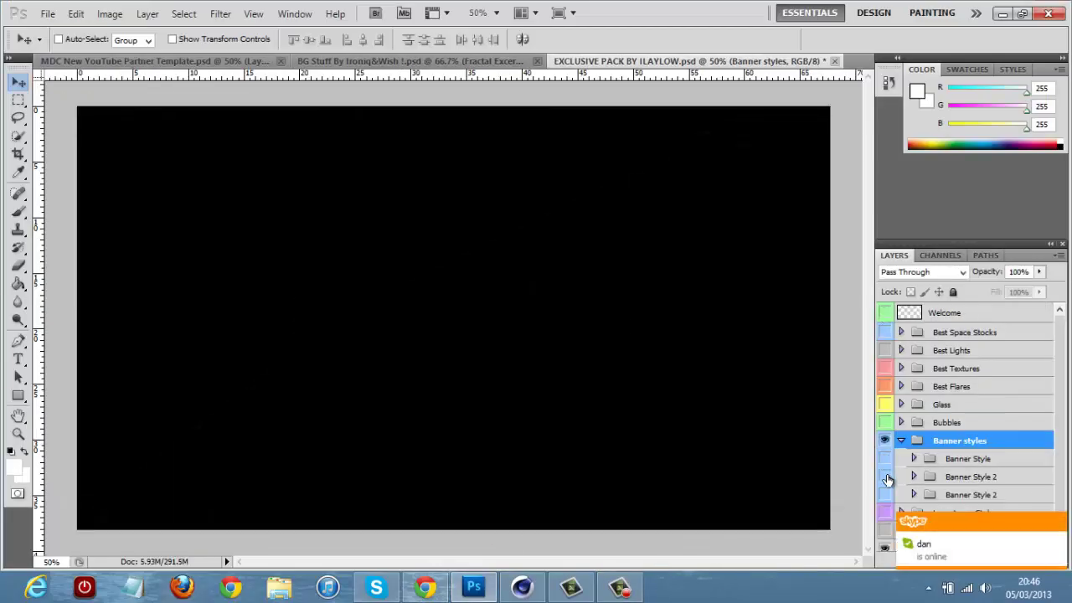
left_click_drag(187, 58, 453, 335)
left_click(901, 332)
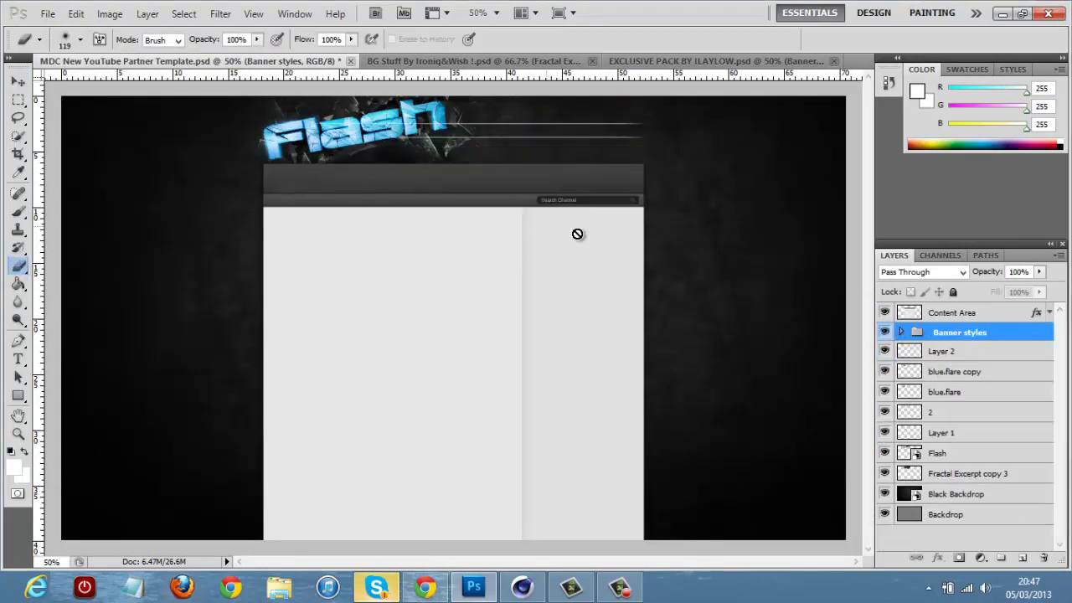
left_click(901, 331)
left_click(901, 331)
Step: Delete the imported Banner styles group
right_click(931, 334)
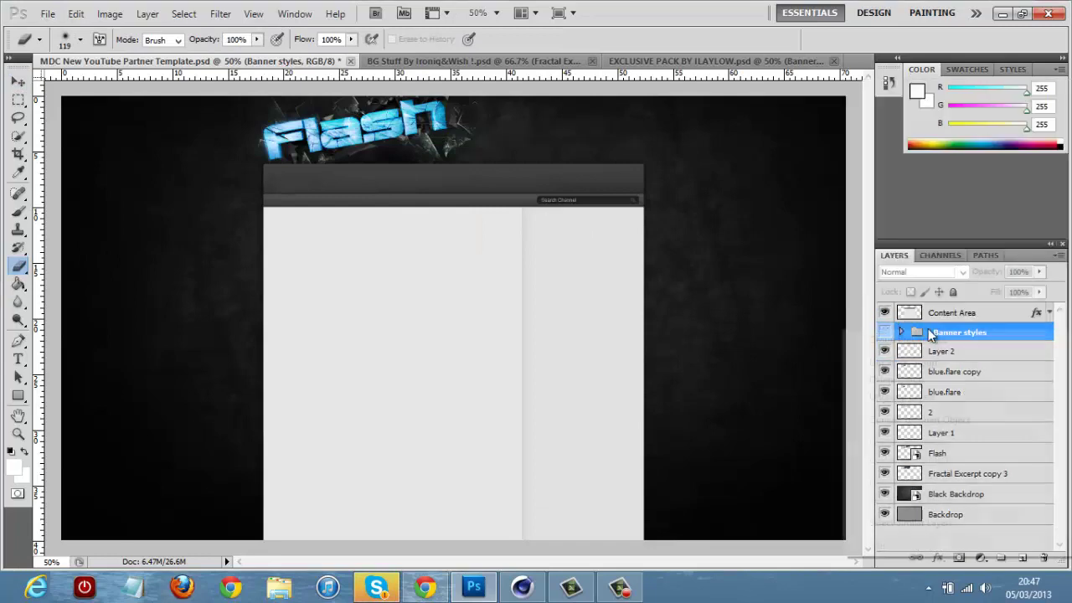
left_click(553, 225)
left_click(686, 60)
Step: Bring the EXCLUSIVE PACK Banner Style group in, select its lines layer, and collapse the group
left_click_drag(408, 264, 471, 136)
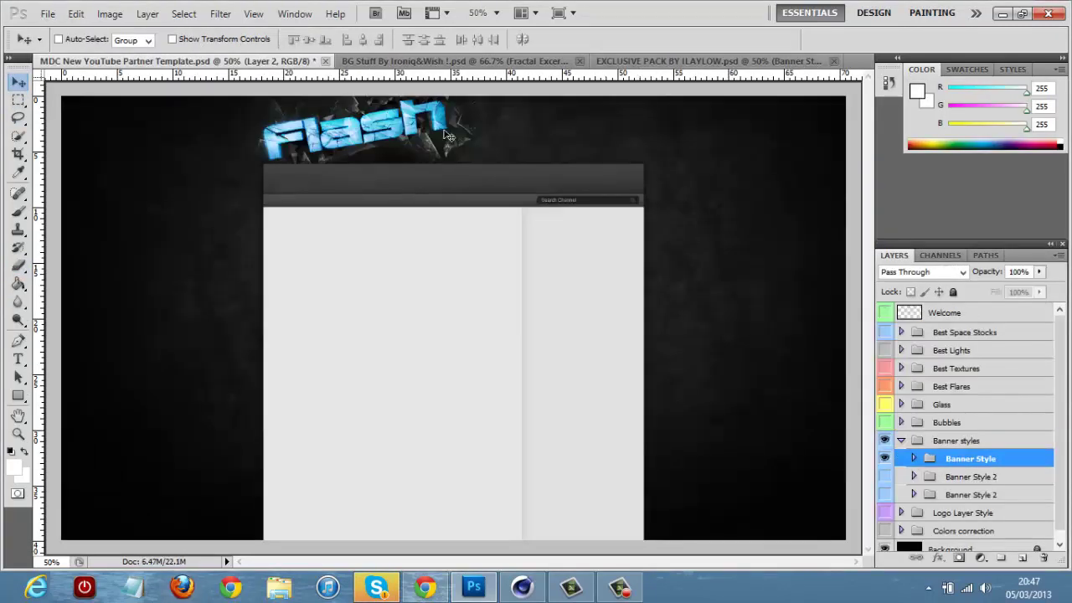
left_click(19, 265)
left_click(538, 260)
left_click(563, 232)
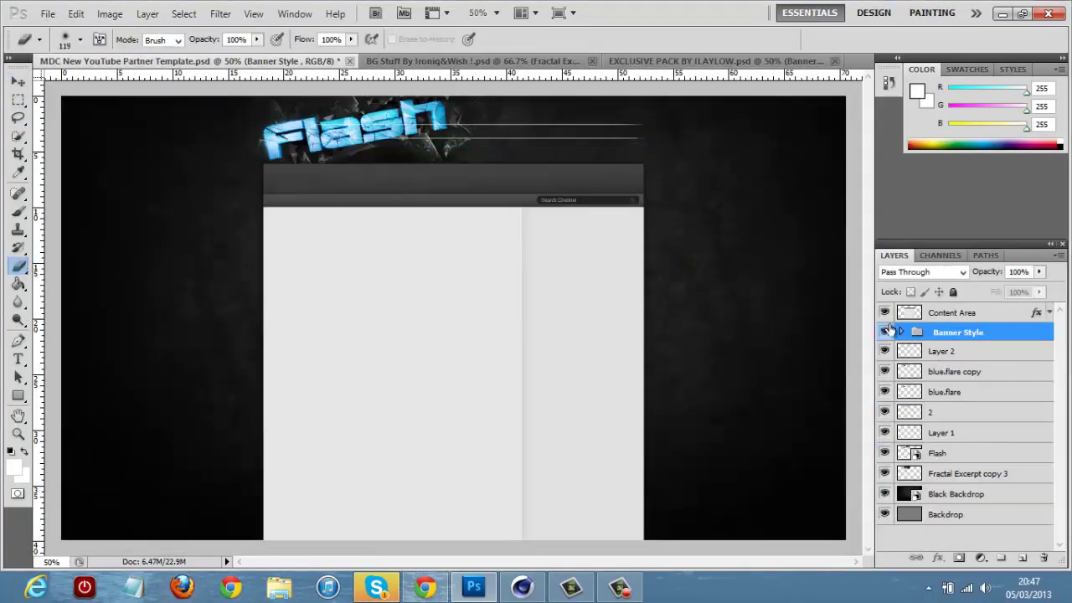
left_click(901, 331)
left_click(922, 351)
left_click(902, 331)
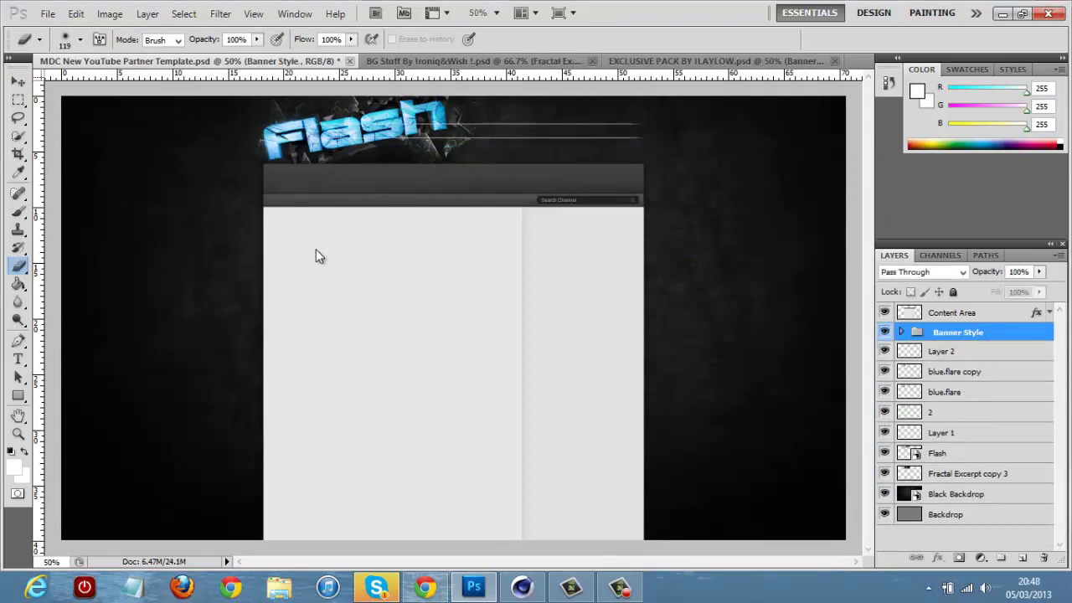
Step: Transform the banner lines and commit the adjustment twice
key("ctrl+t")
key("Return")
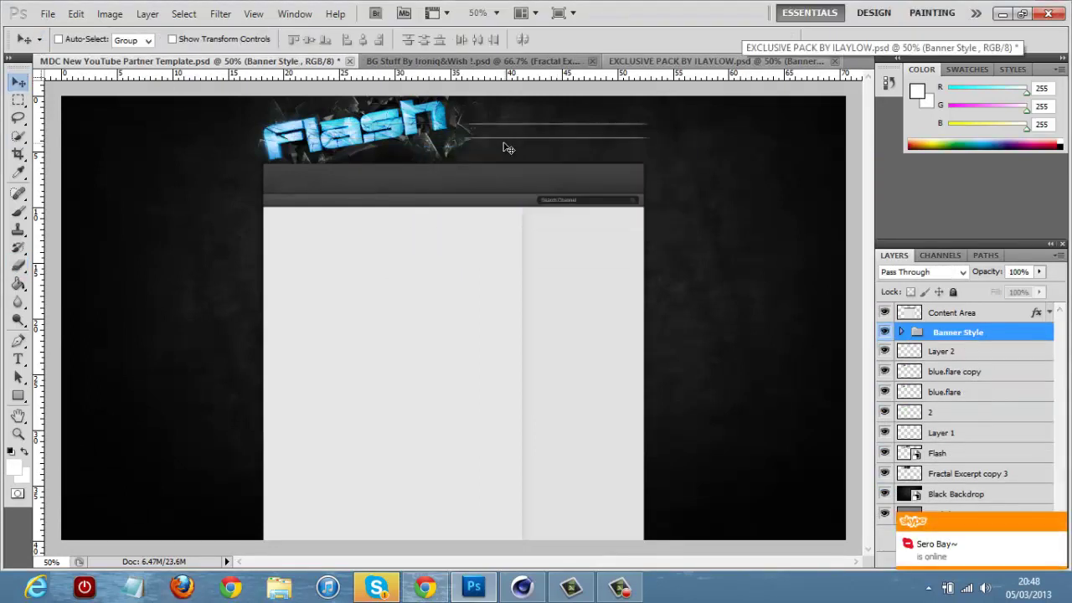
key("ctrl+t")
key("Return")
Step: Add a 24 pt FACEBOOK text label on the banner lines
key("t")
left_click(482, 136)
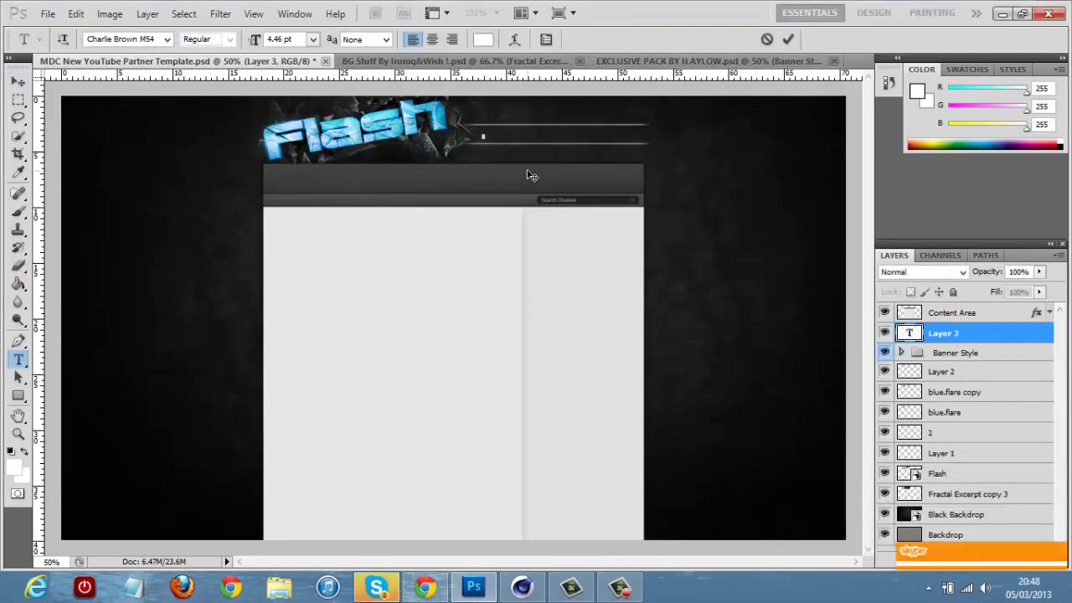
left_click(313, 40)
left_click(323, 183)
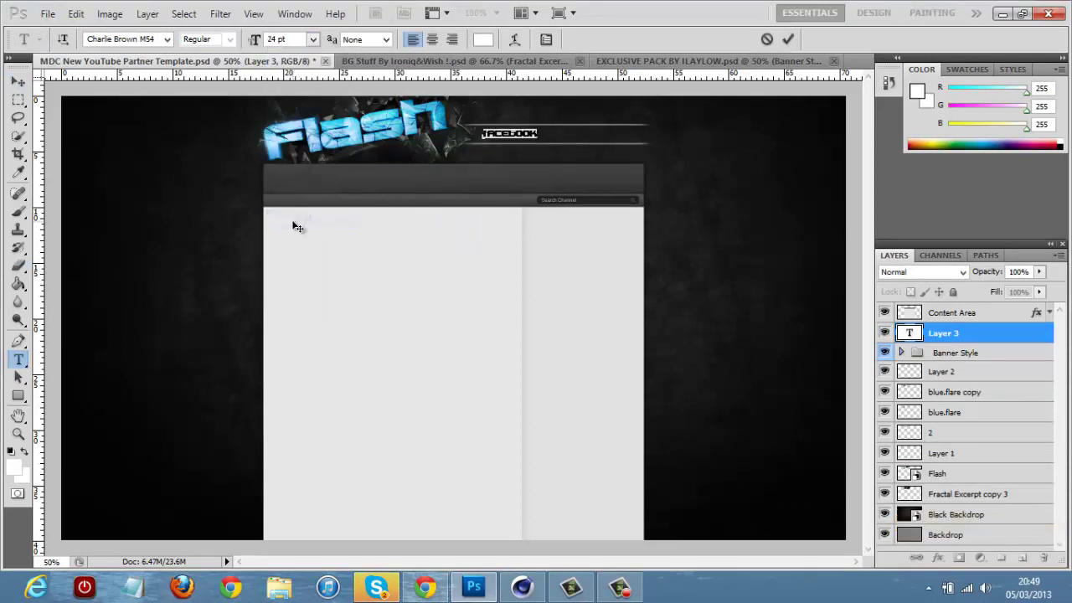
key("ctrl+Return")
key("v")
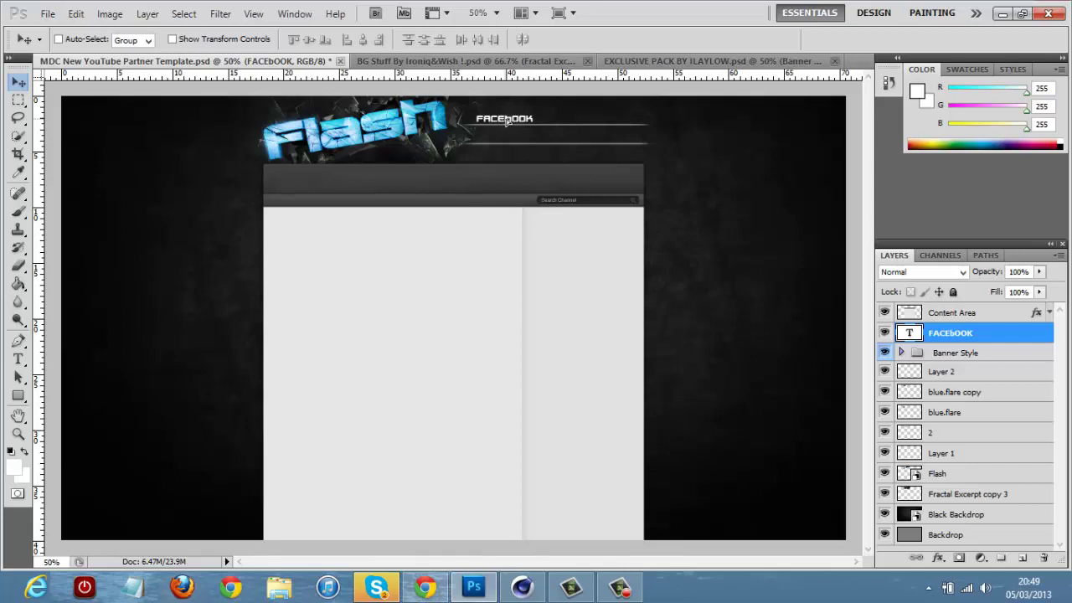
Step: Duplicate the FACEBOOK label and edit the copy to read Twitter
key("ctrl+j")
key("t")
double_click(515, 119)
type("Twi")
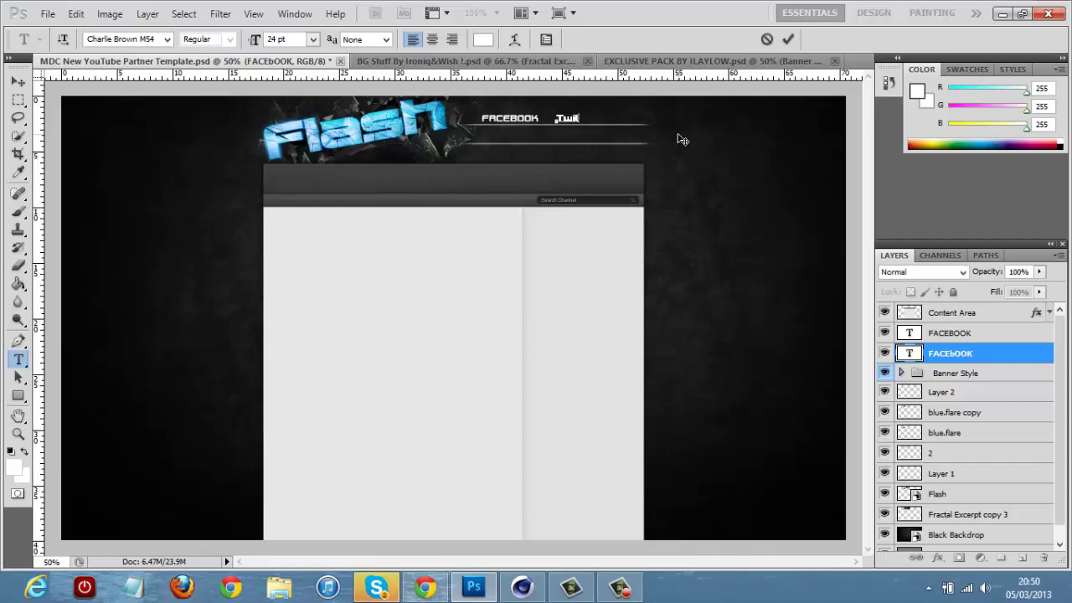
type("tter")
key("ctrl+Return")
key("v")
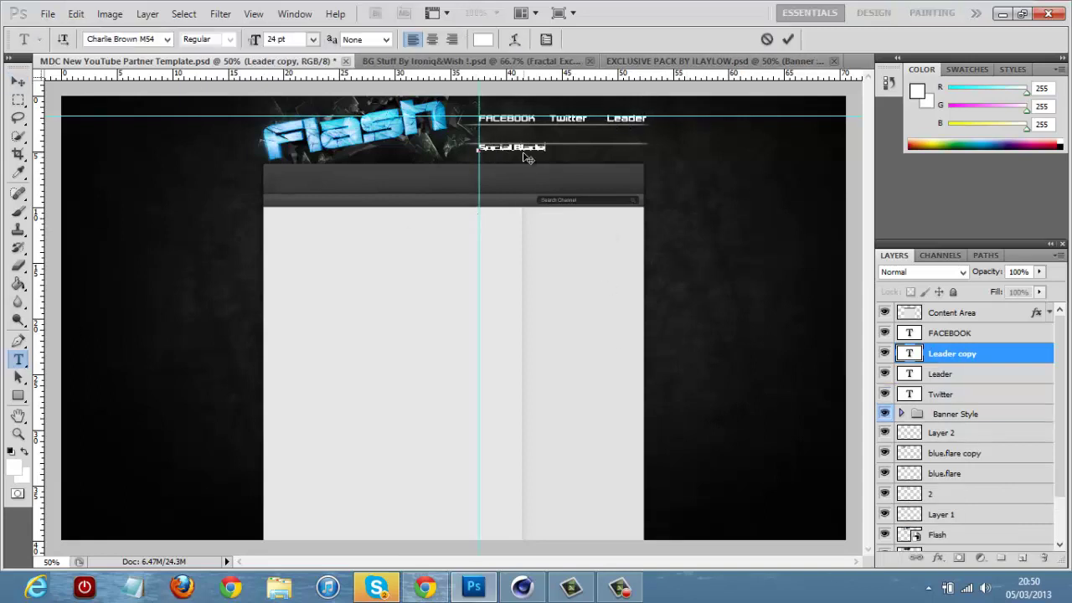
mouse_move(376, 588)
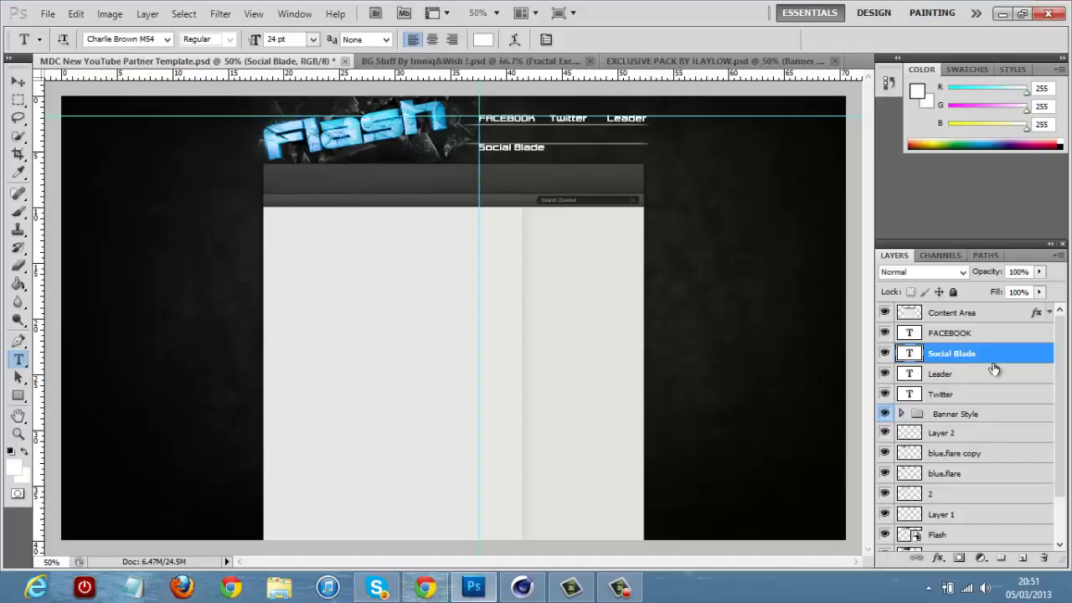
Step: Duplicate the Social Blade label and check the channel's YouTube page for reference
key("ctrl+j")
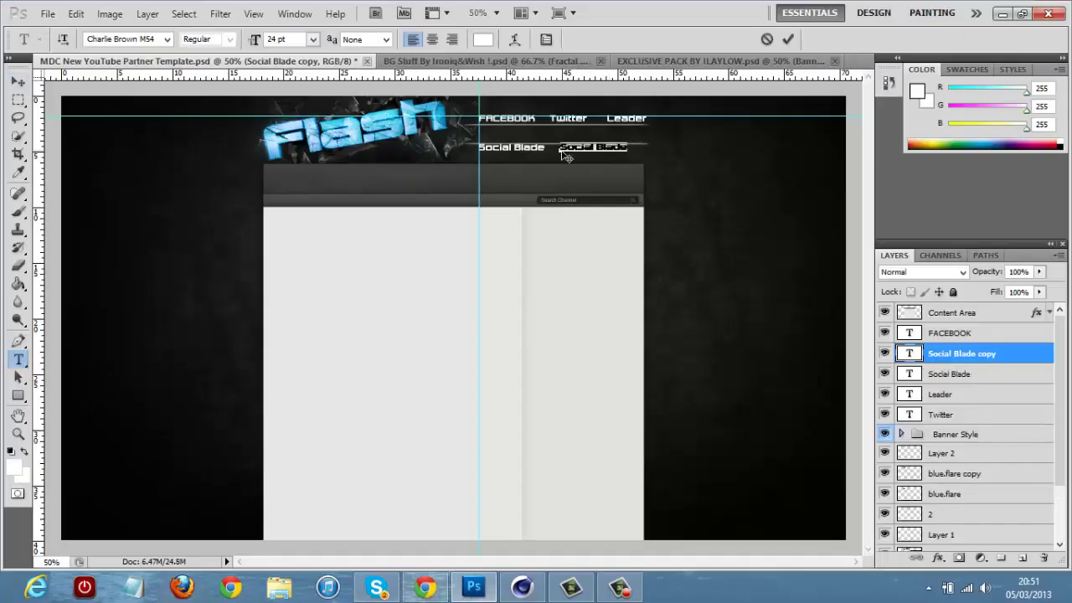
left_click(434, 591)
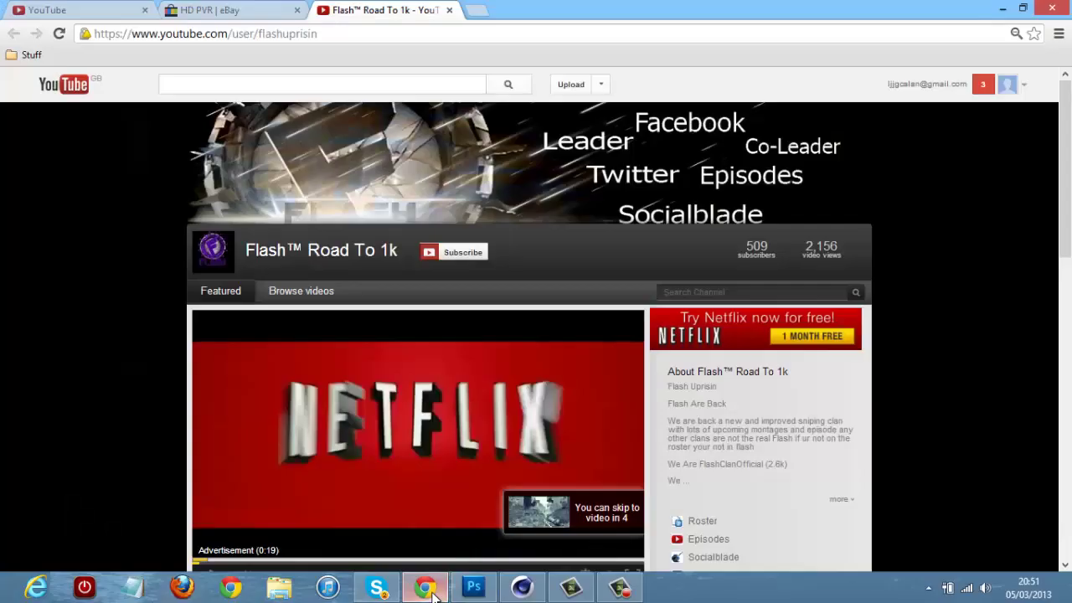
left_click(434, 591)
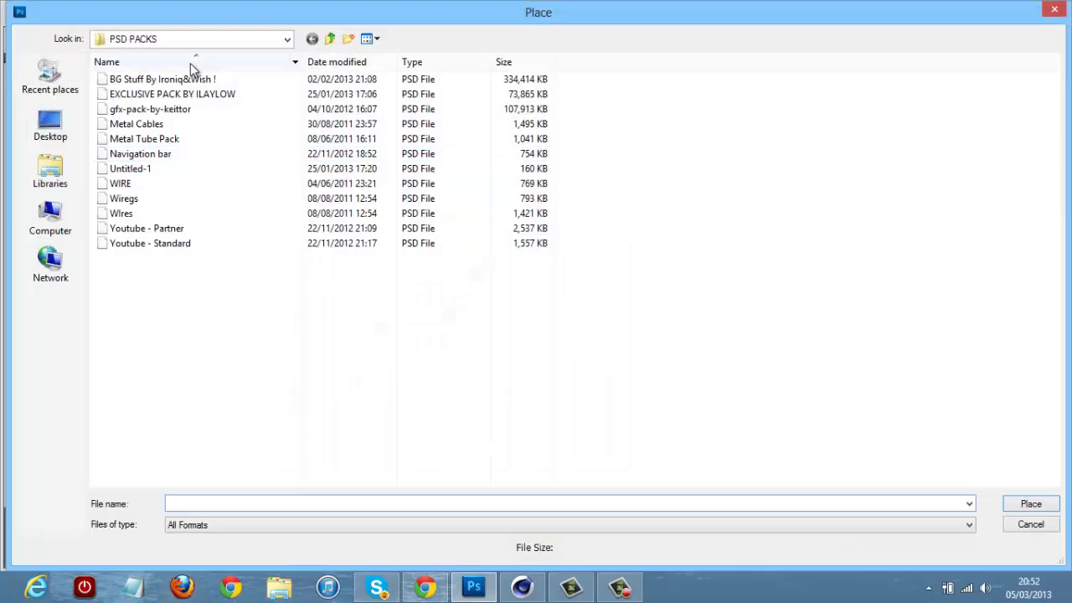
Step: Start placing an image and browse the Place dialog into the Network Icons folder
left_click(193, 39)
left_click(162, 215)
double_click(163, 213)
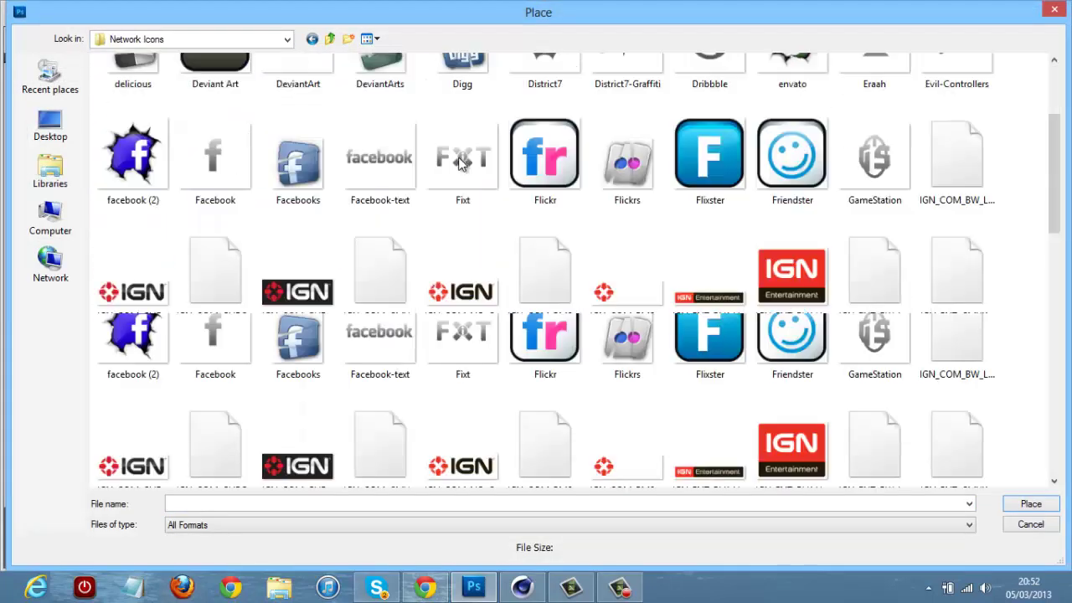
scroll(459, 165, "down", 15)
scroll(460, 164, "up", 3)
scroll(459, 164, "down", 3)
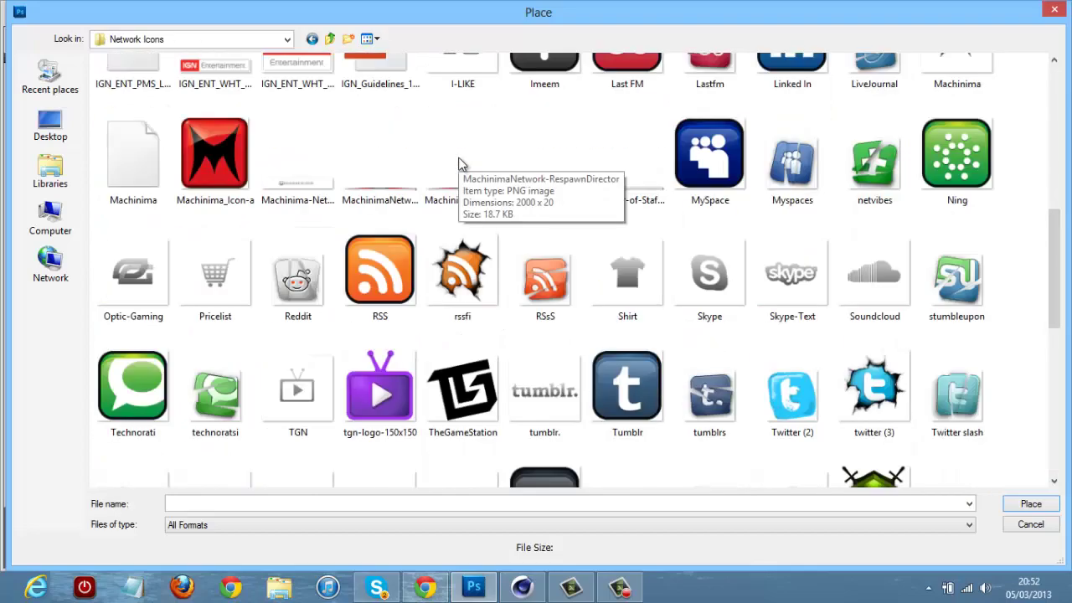
mouse_move(1054, 269)
left_mouse_down()
mouse_move(1054, 394)
mouse_move(1054, 95)
left_mouse_up()
left_click(1055, 480)
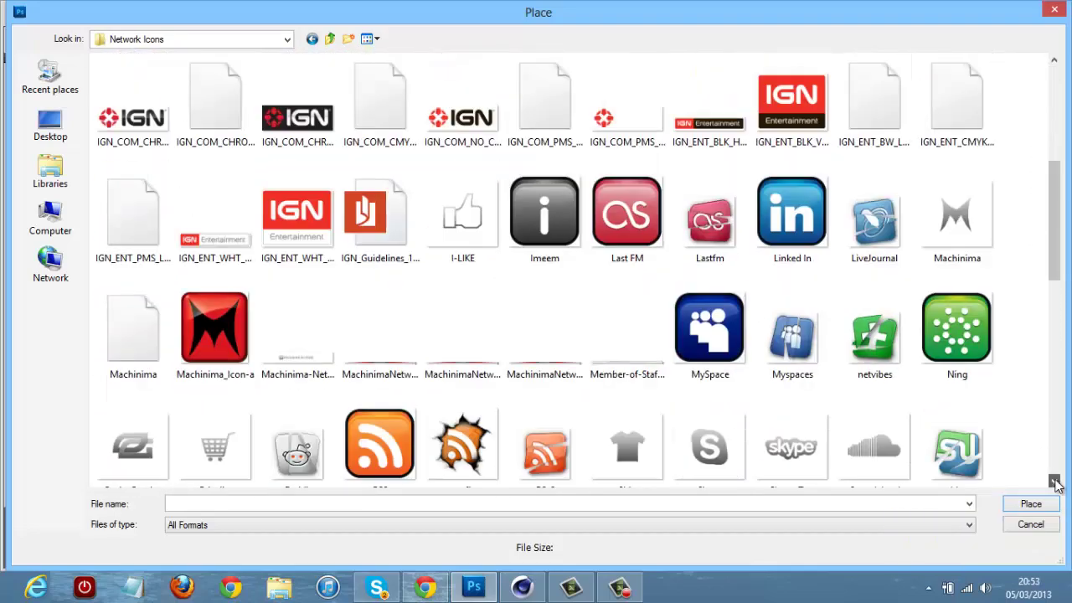
Step: Place the YouTube play icon and shrink it to under half size
double_click(793, 394)
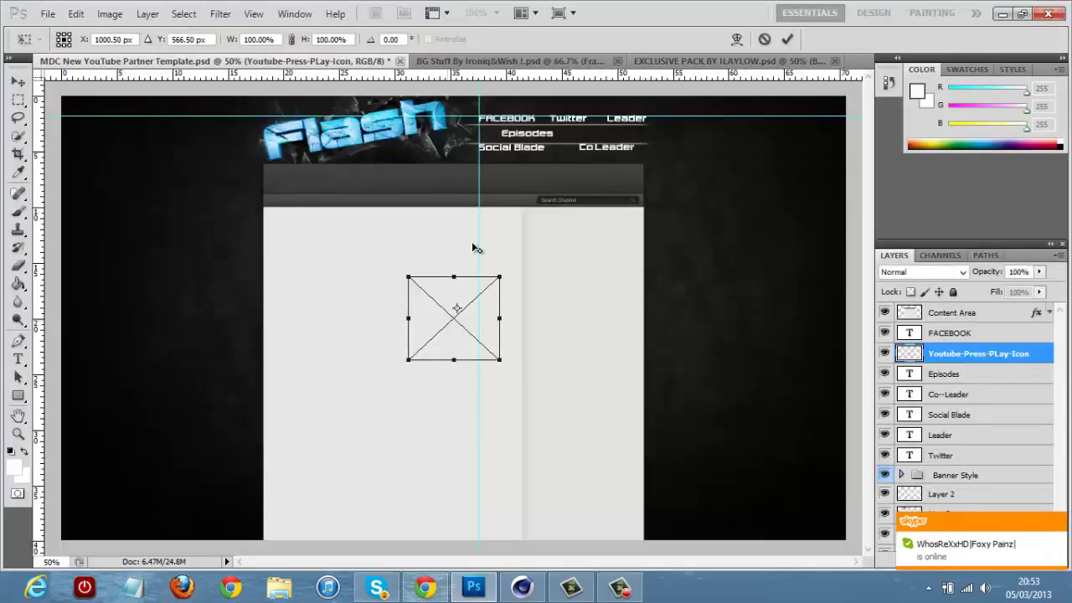
left_click_drag(616, 194, 580, 149)
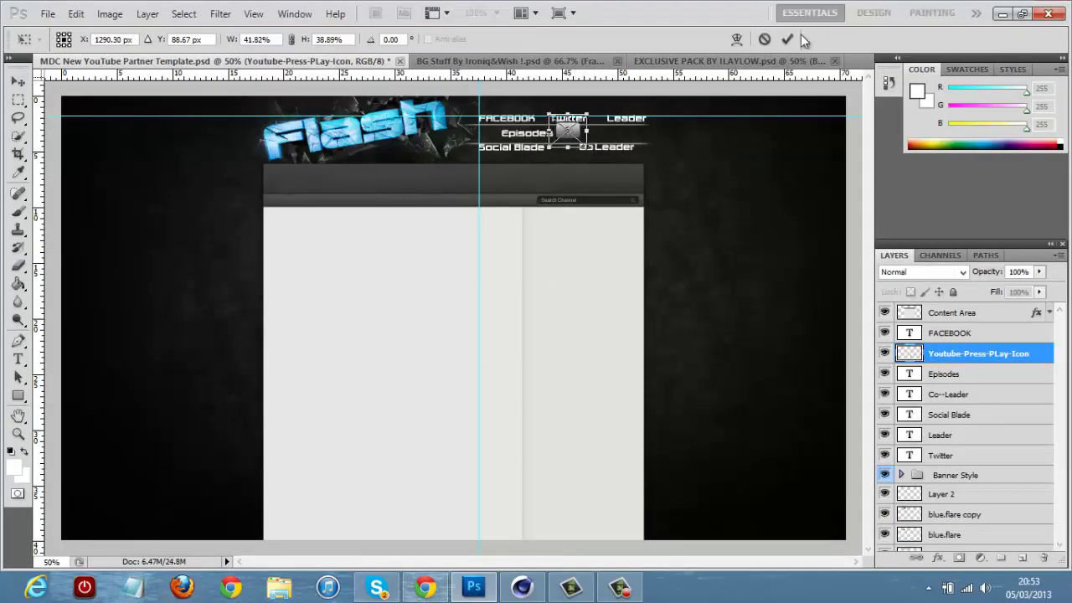
left_click(788, 39)
Step: Give the play icon a gradient overlay running from blue to dark teal
right_click(945, 357)
left_click(785, 174)
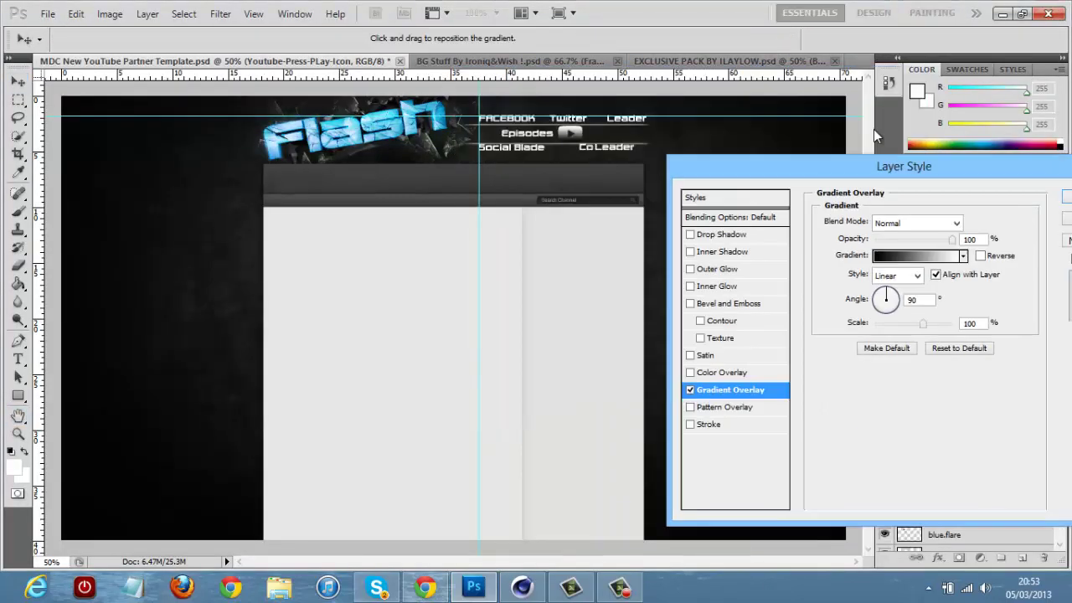
left_click(917, 255)
double_click(581, 344)
left_click(694, 127)
left_click(969, 459)
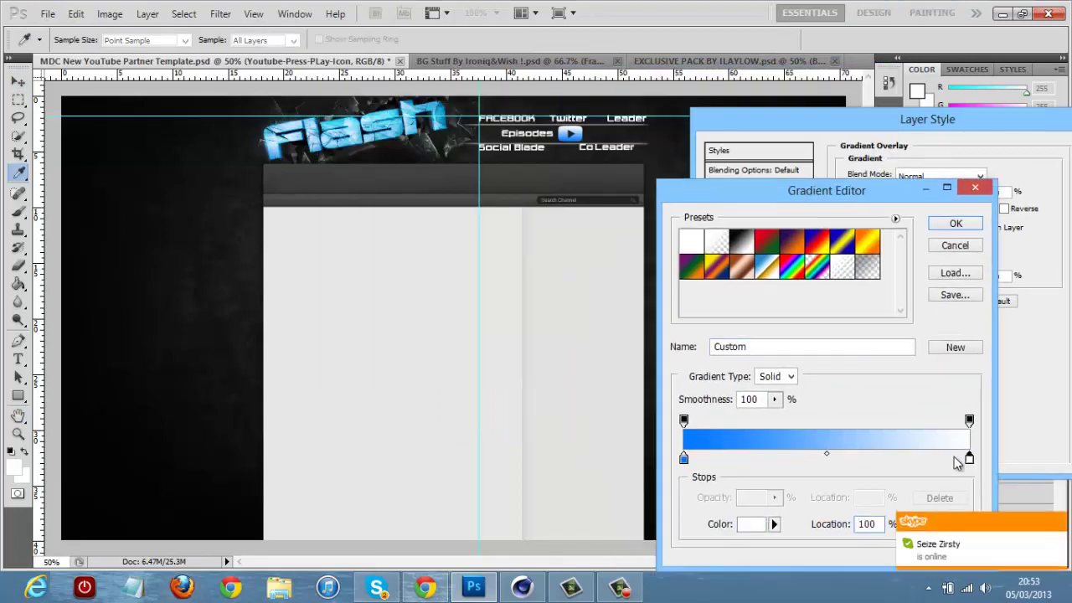
double_click(970, 458)
left_click(575, 237)
left_click(528, 232)
left_click(694, 126)
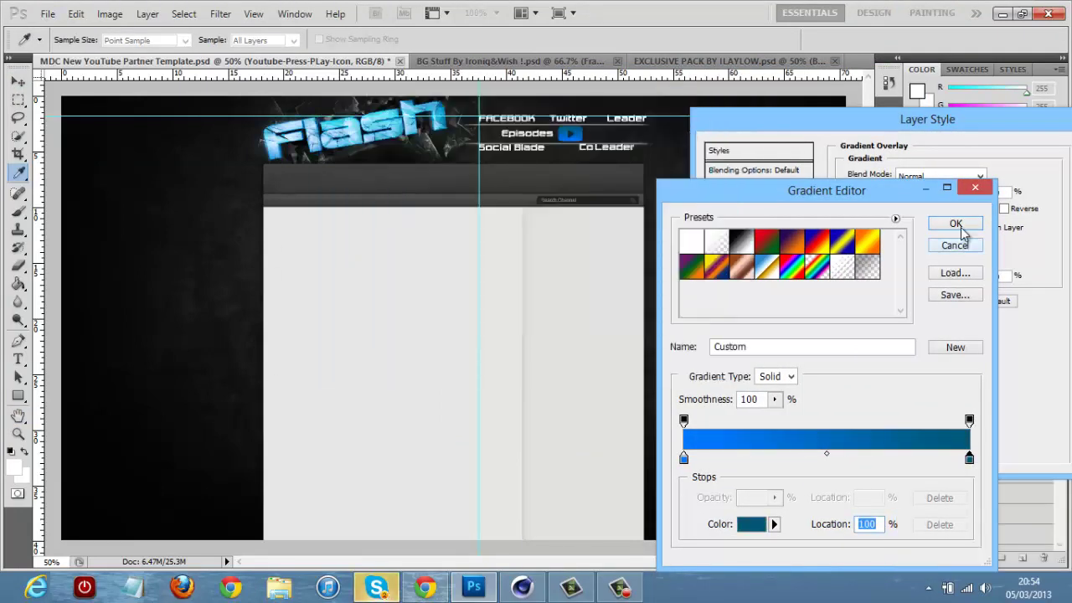
left_click(960, 227)
Step: Copy the play icon's gradient style and paste it onto the FACEBOOK and Episodes labels
left_click(1029, 144)
right_click(960, 352)
left_click(784, 467)
right_click(963, 333)
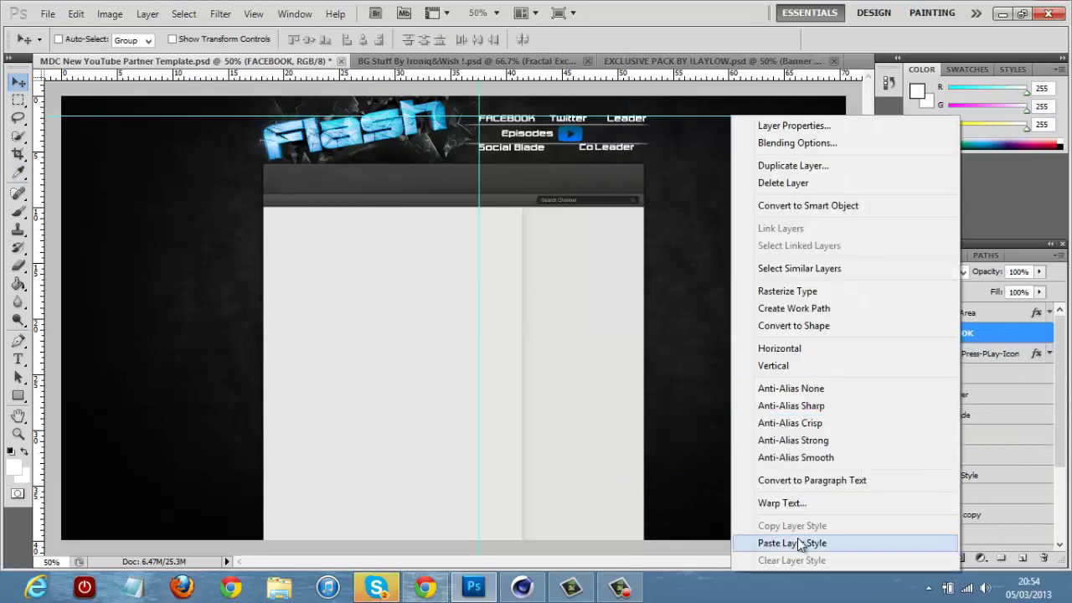
left_click(800, 542)
right_click(964, 369)
left_click(806, 543)
Step: Paste the same gradient style onto the Co Leader, Leader and Twitter labels
right_click(933, 449)
left_click(905, 441)
right_click(930, 474)
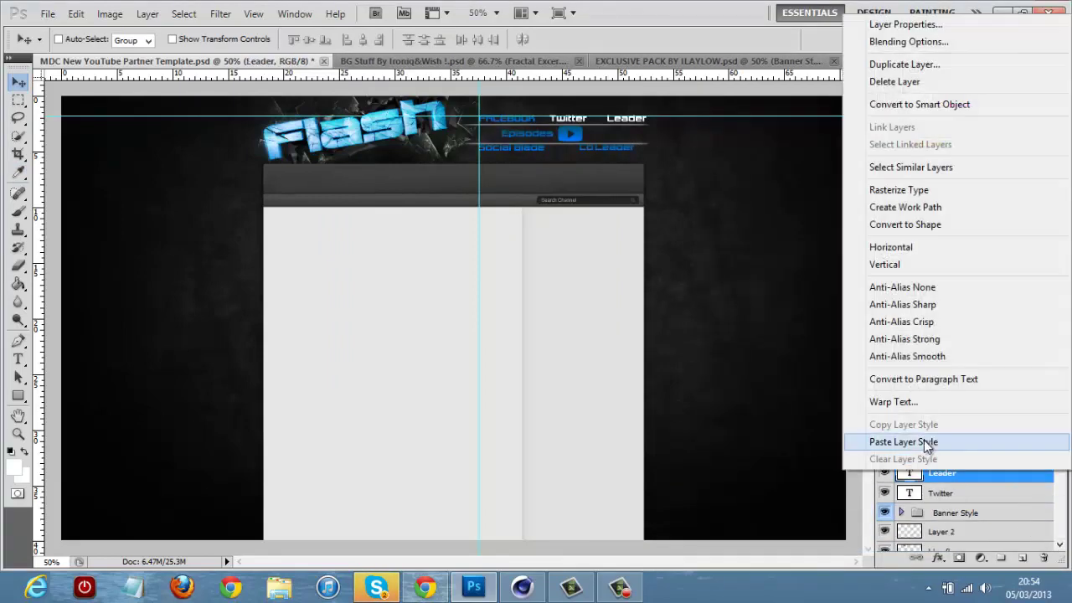
left_click(927, 443)
right_click(938, 494)
left_click(913, 472)
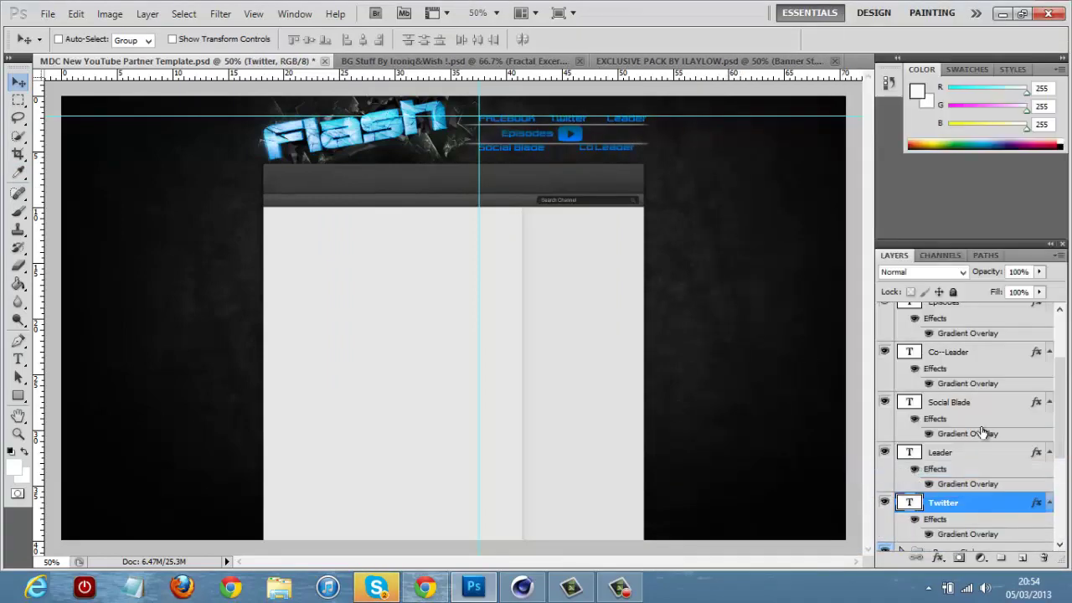
Step: Select the Co Leader label for renaming and bring up the EXCLUSIVE PACK document
scroll(984, 433, "up", 1)
left_click(950, 372)
type("Designer")
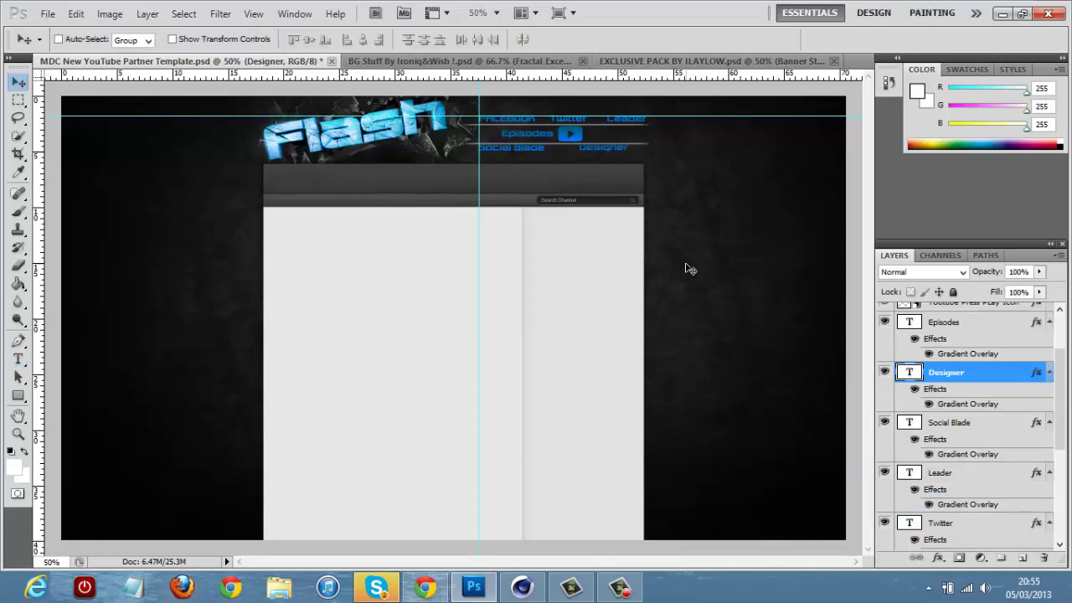
left_click(712, 61)
Step: Try copying the Blue colour correction group into the template, then delete it
left_click(901, 435)
left_click(902, 489)
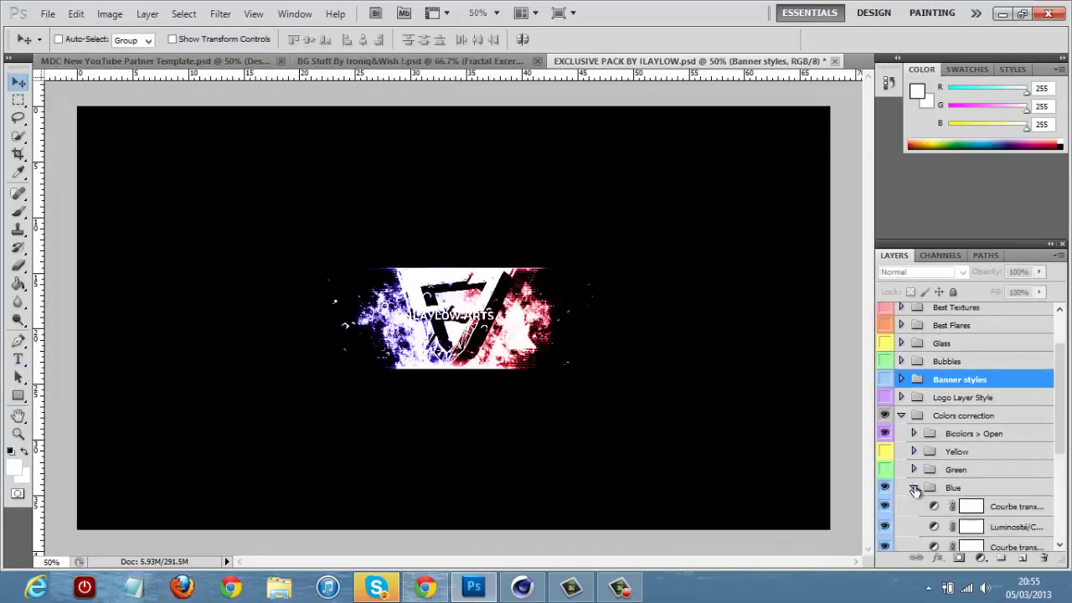
left_click_drag(337, 263, 256, 296)
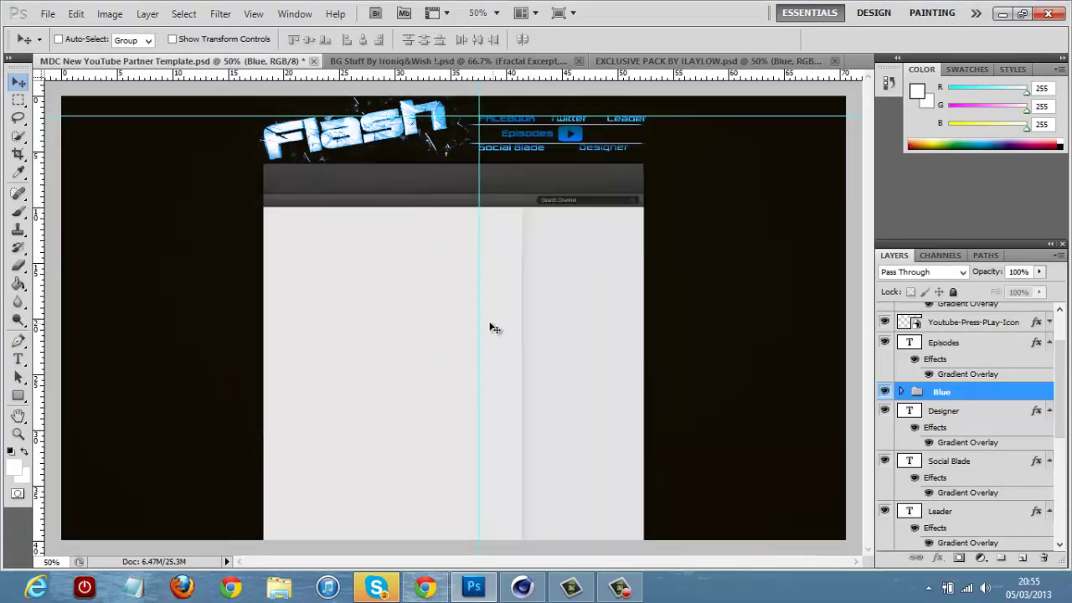
key("Delete")
key("ctrl+Tab")
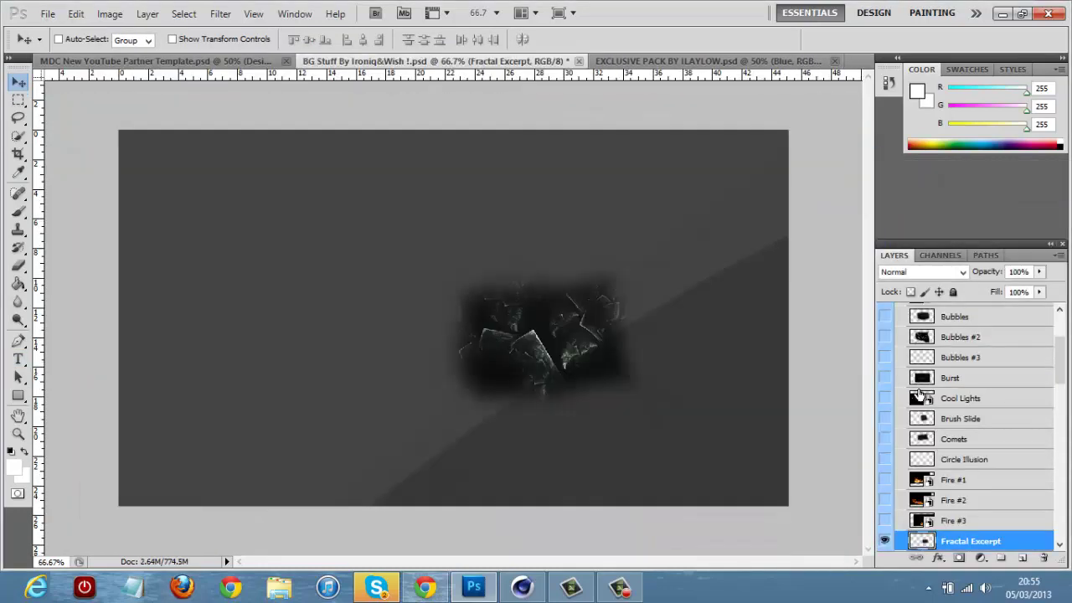
Step: Bring the WishToDZN Light Blue correction group from BG Stuff into the template
left_click(901, 310)
scroll(1032, 442, "down", 5)
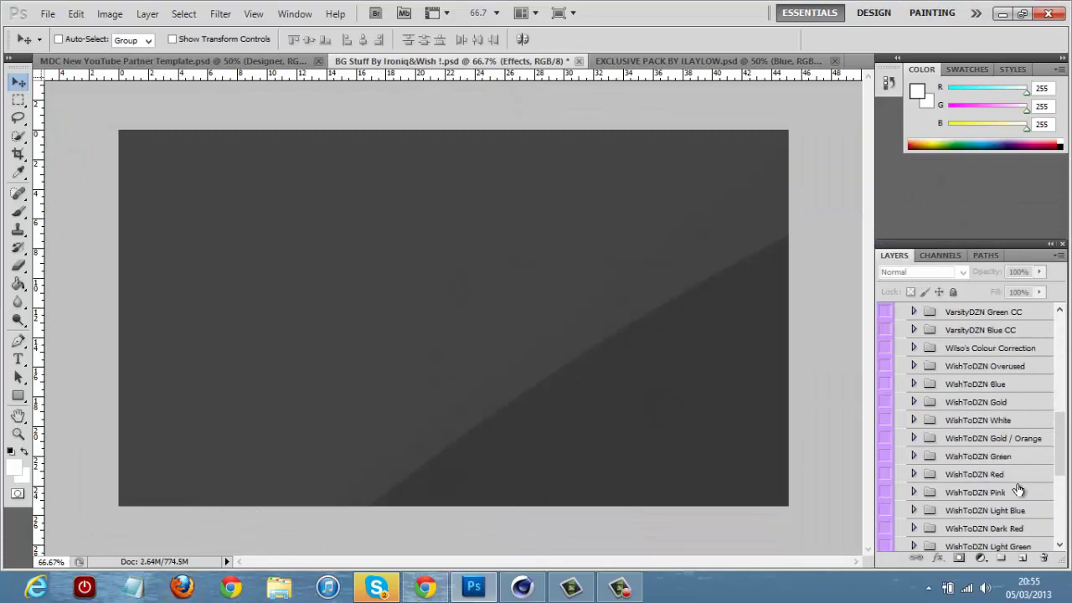
left_click(988, 511)
left_click(885, 510)
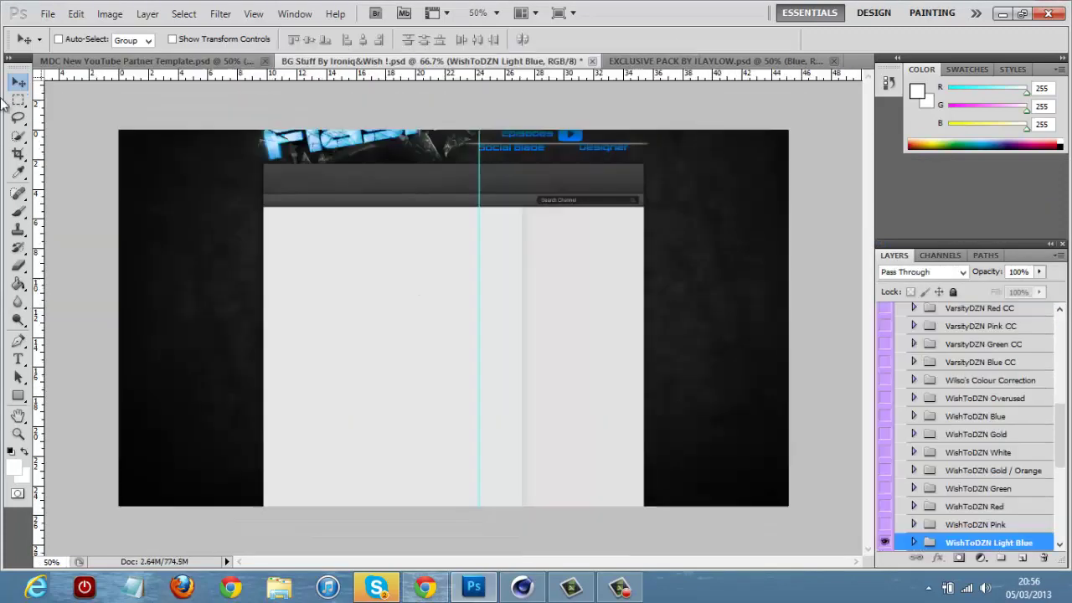
left_click_drag(228, 68, 232, 226)
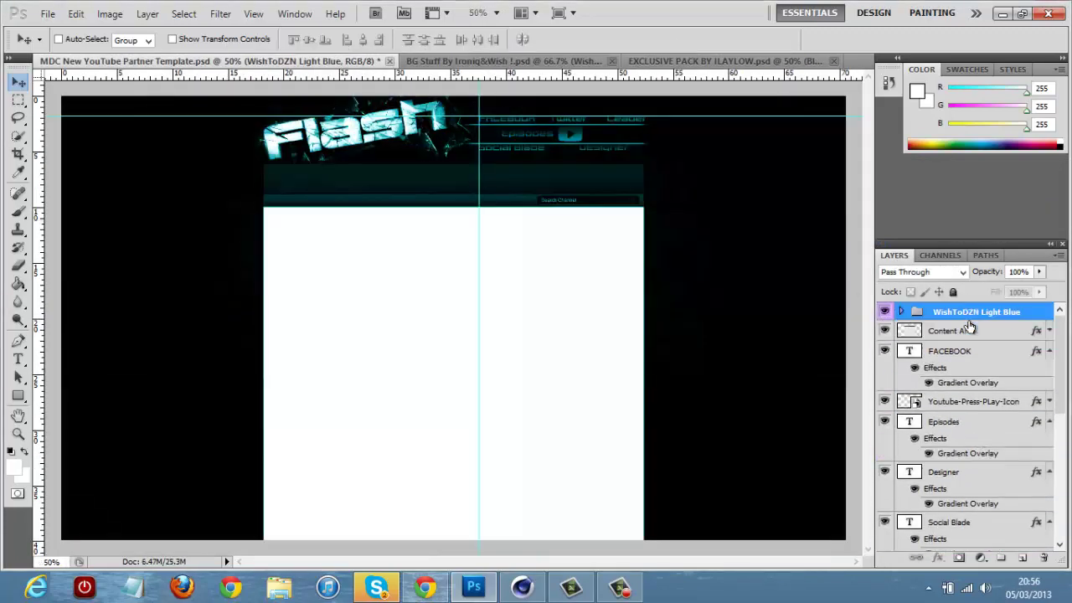
Step: Attempt an erase, dismiss the eraser error, and create a new empty layer
key("e")
left_click(488, 334)
left_click(557, 233)
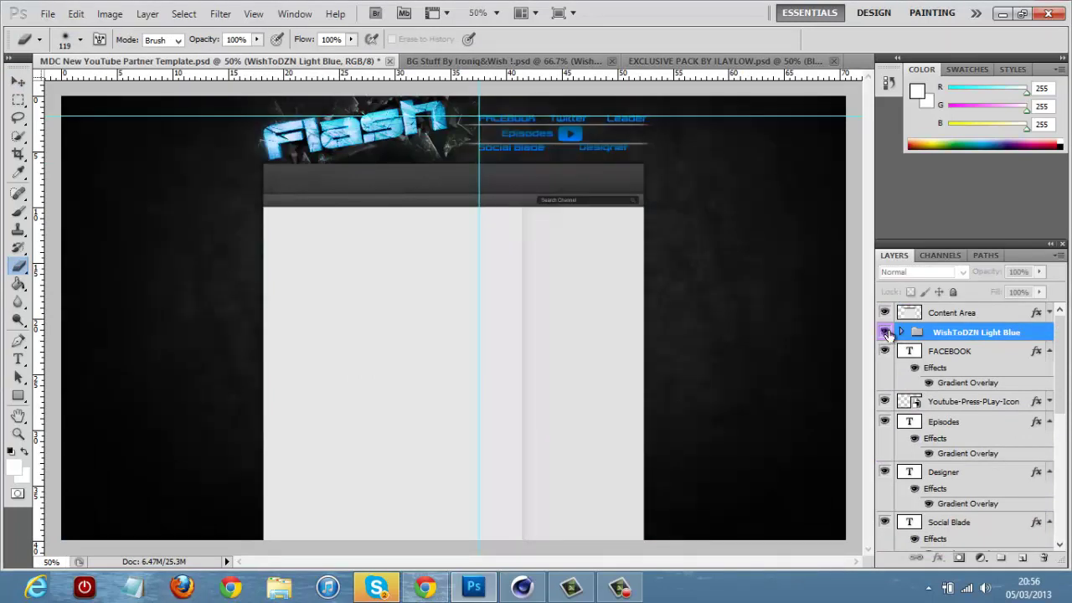
key("ctrl+shift+alt+n")
Step: Set Black Backdrop to Overlay blending and return it to the stack bottom
scroll(963, 419, "down", 5)
left_click_drag(981, 508, 969, 343)
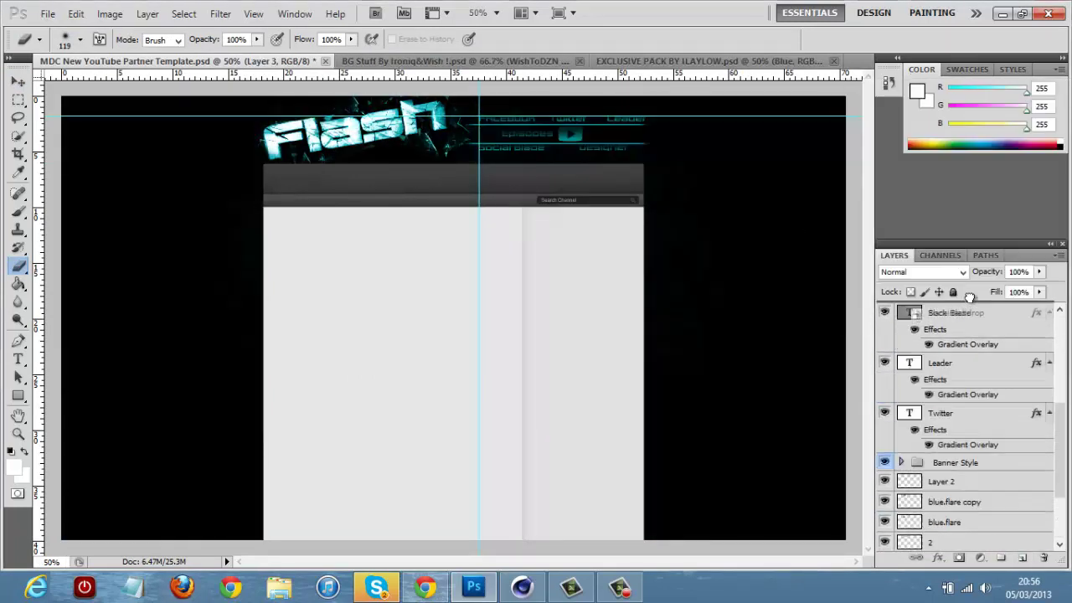
left_click(924, 271)
left_click(910, 201)
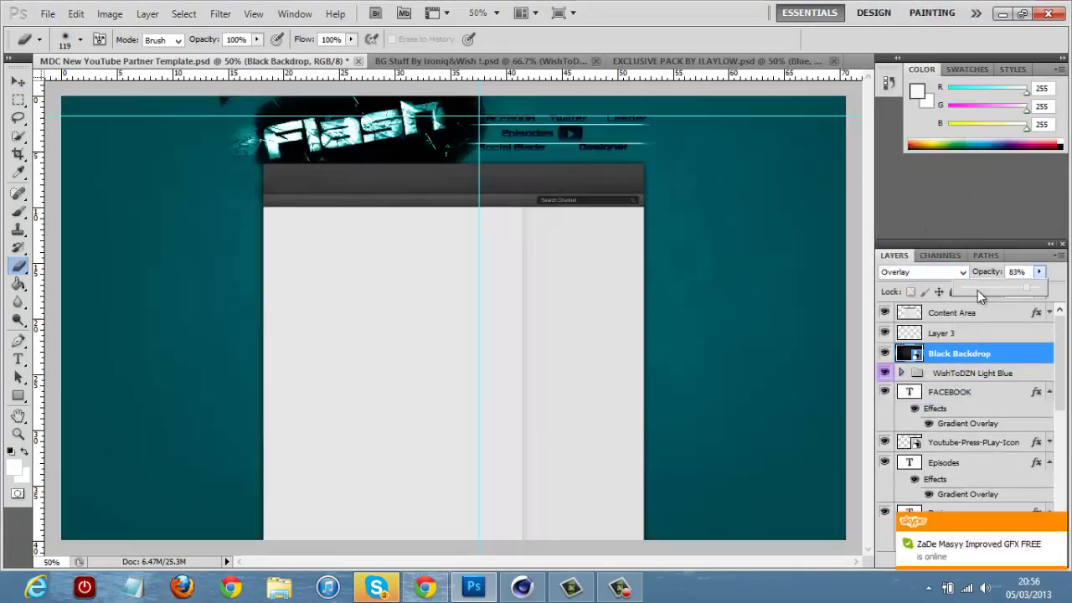
mouse_move(959, 354)
left_mouse_down()
mouse_move(930, 478)
mouse_move(952, 533)
left_mouse_up()
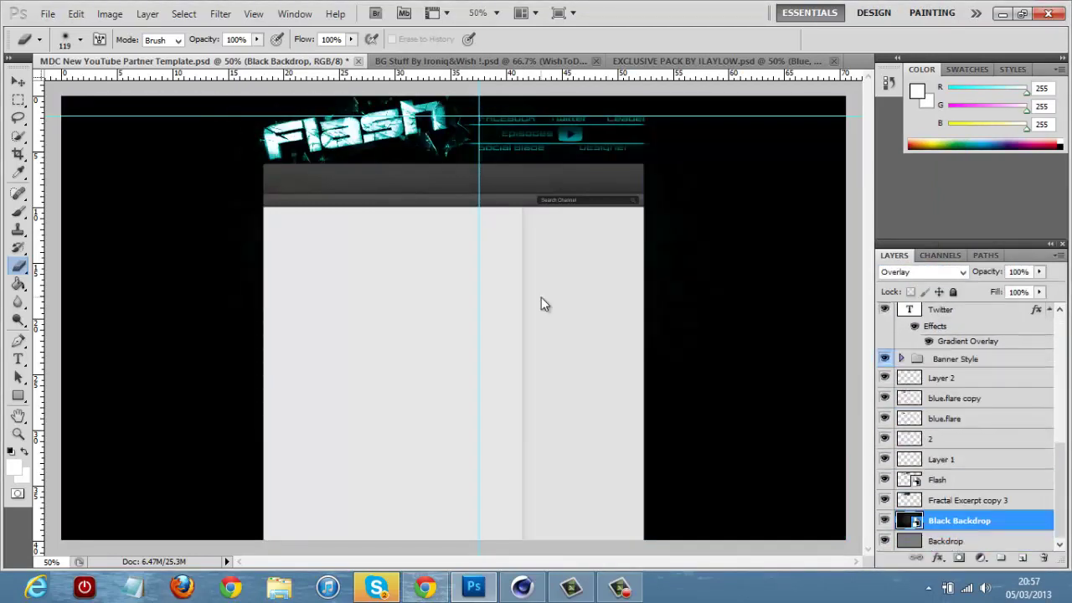